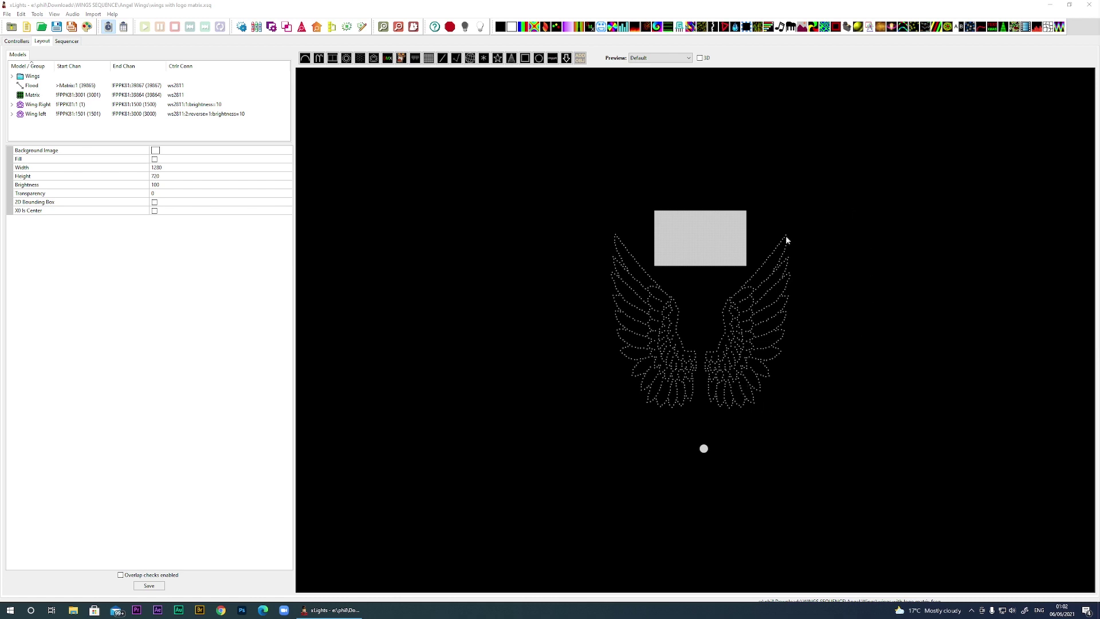
Step: Select the Wing Right model and open its Sub-Models editor, enlarged for viewing
click(745, 335)
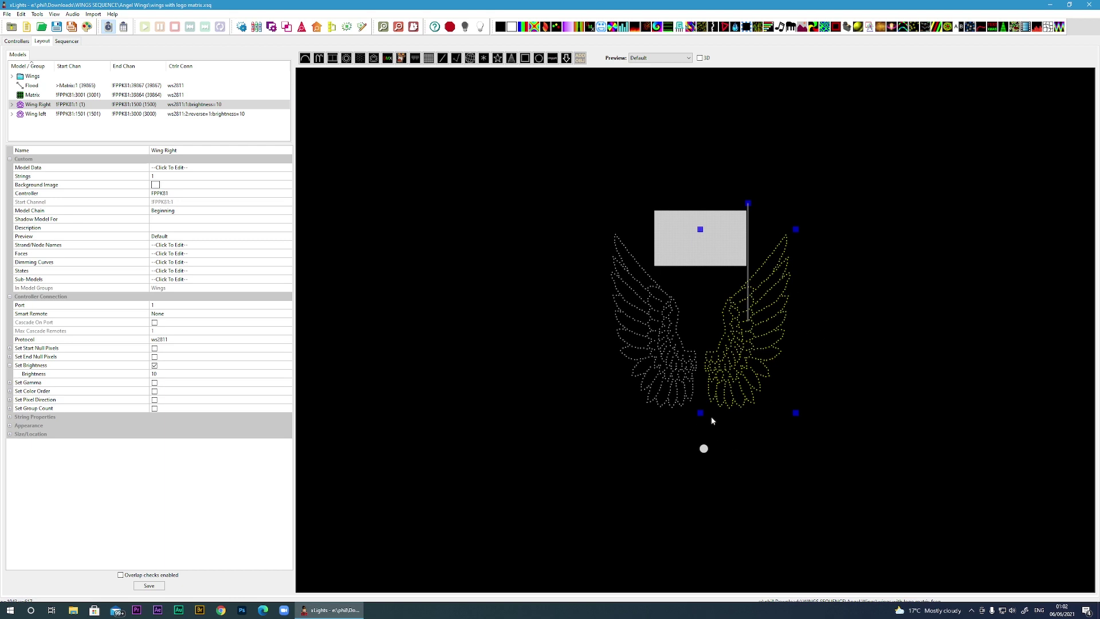
click(288, 281)
click(288, 279)
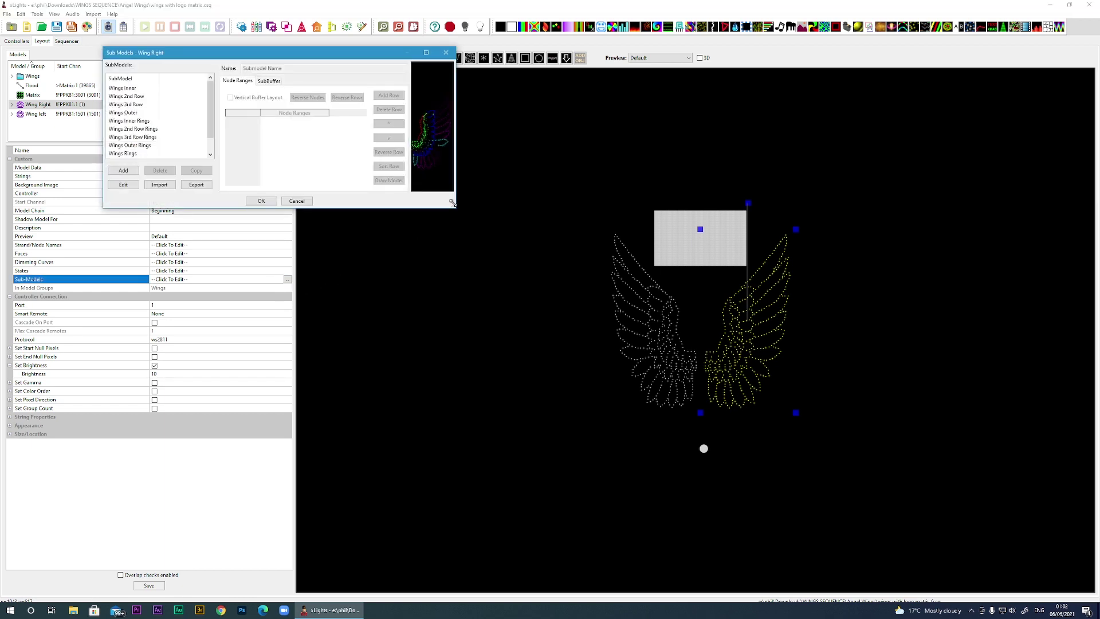
drag(452, 204, 521, 406)
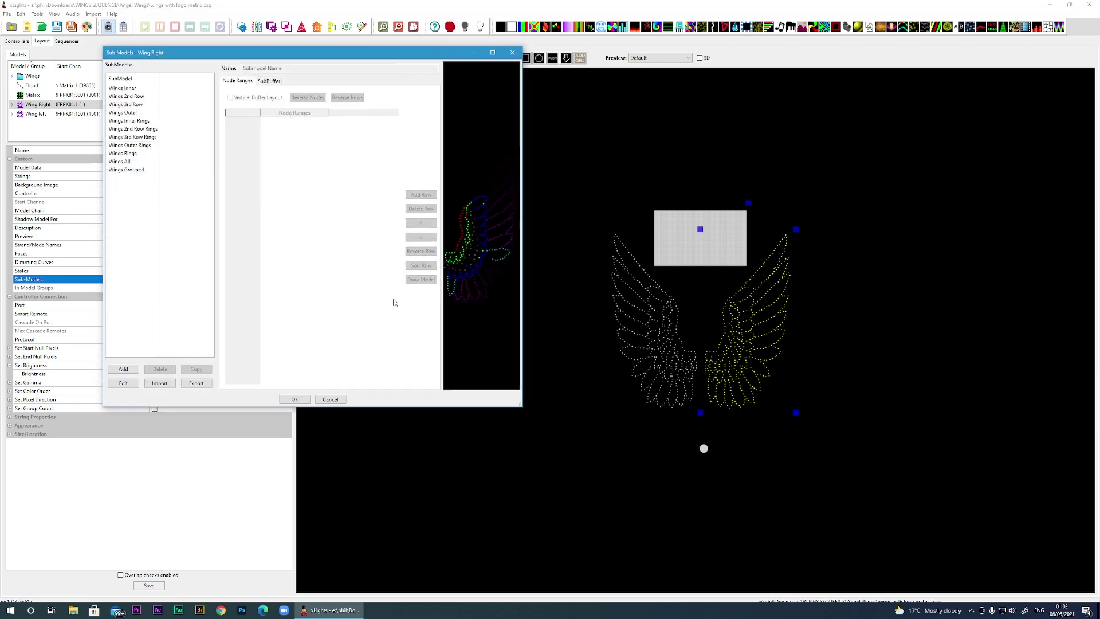
Step: Review node ranges of each submodel from Wings Inner through Wings Grouped, then close the editor
click(127, 88)
click(128, 96)
click(127, 105)
click(126, 113)
click(127, 121)
click(128, 129)
click(127, 137)
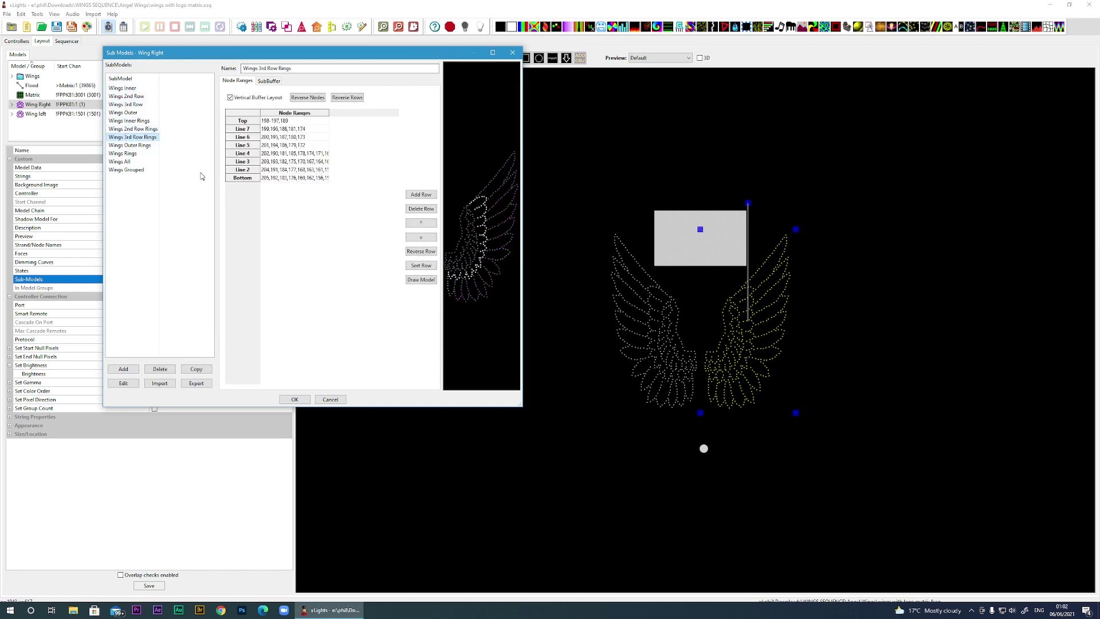
click(127, 146)
click(126, 154)
click(123, 162)
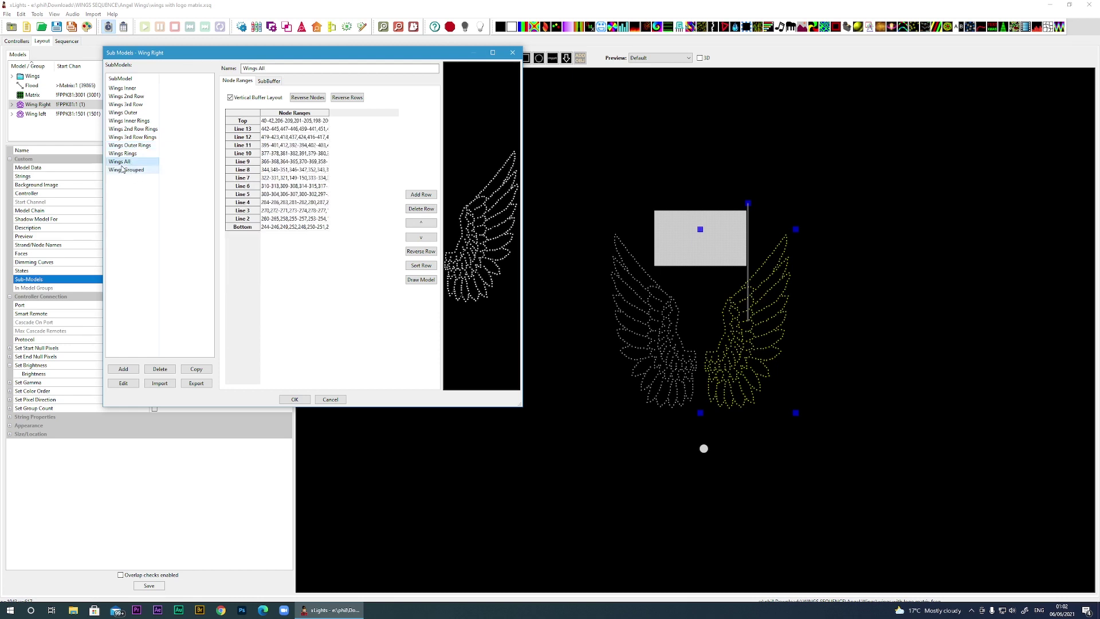
click(123, 170)
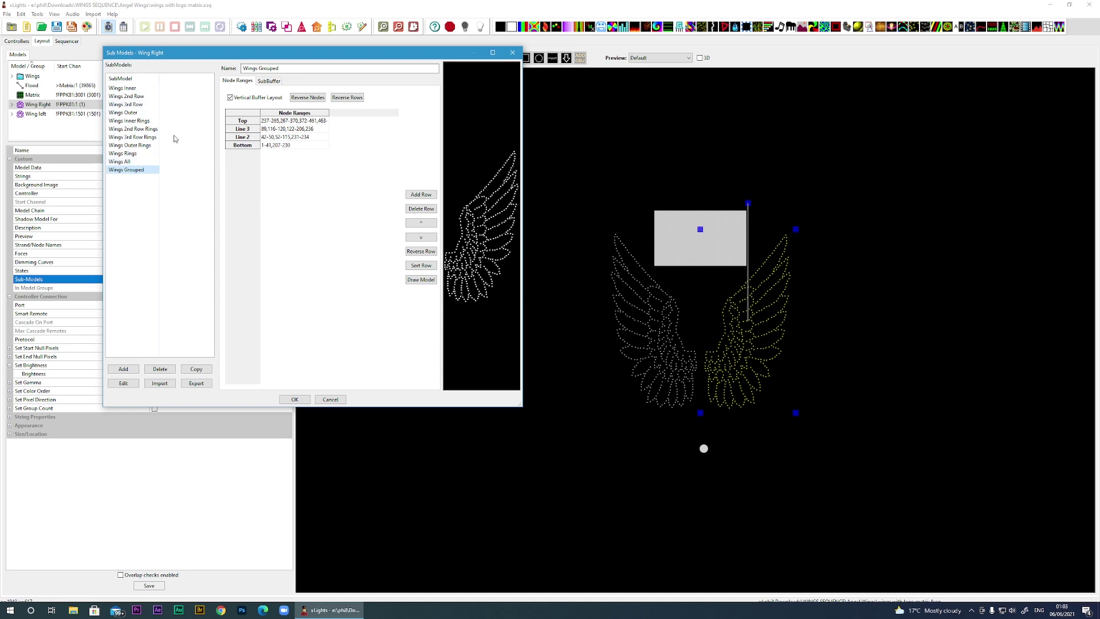
click(151, 129)
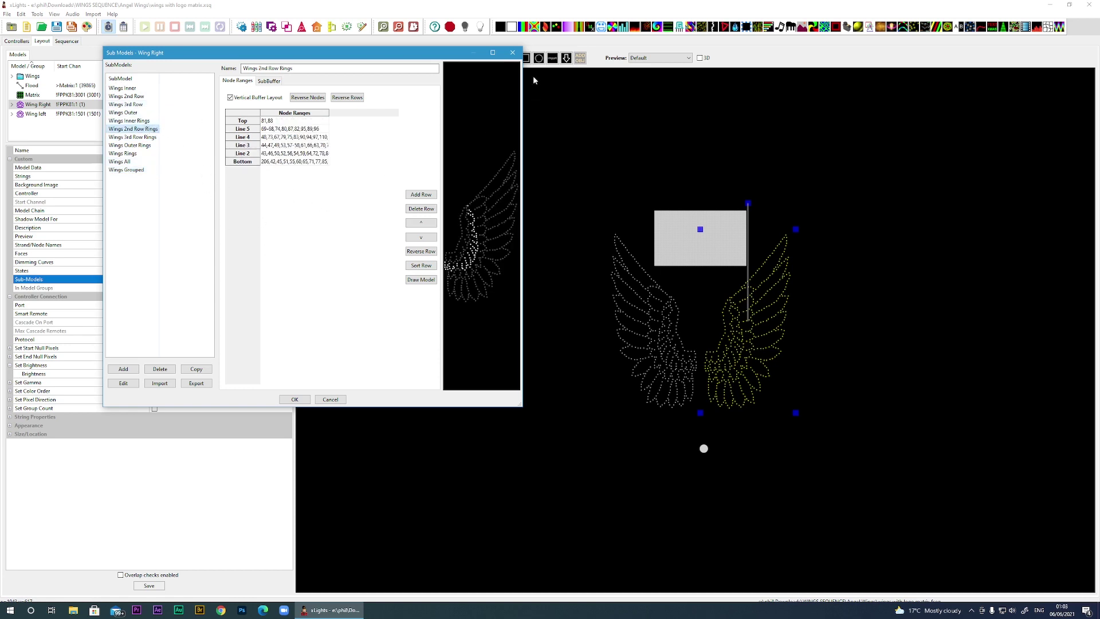
click(513, 54)
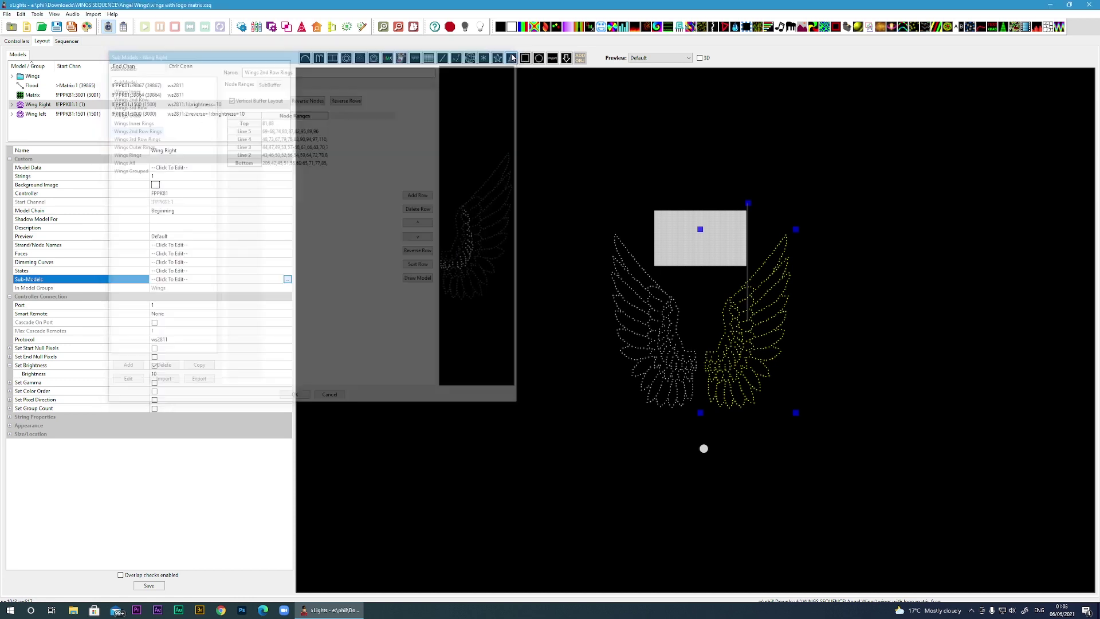
Step: Switch to the Sequencer to show the angel wings effects on the Wing Right and Wing left submodels
click(66, 41)
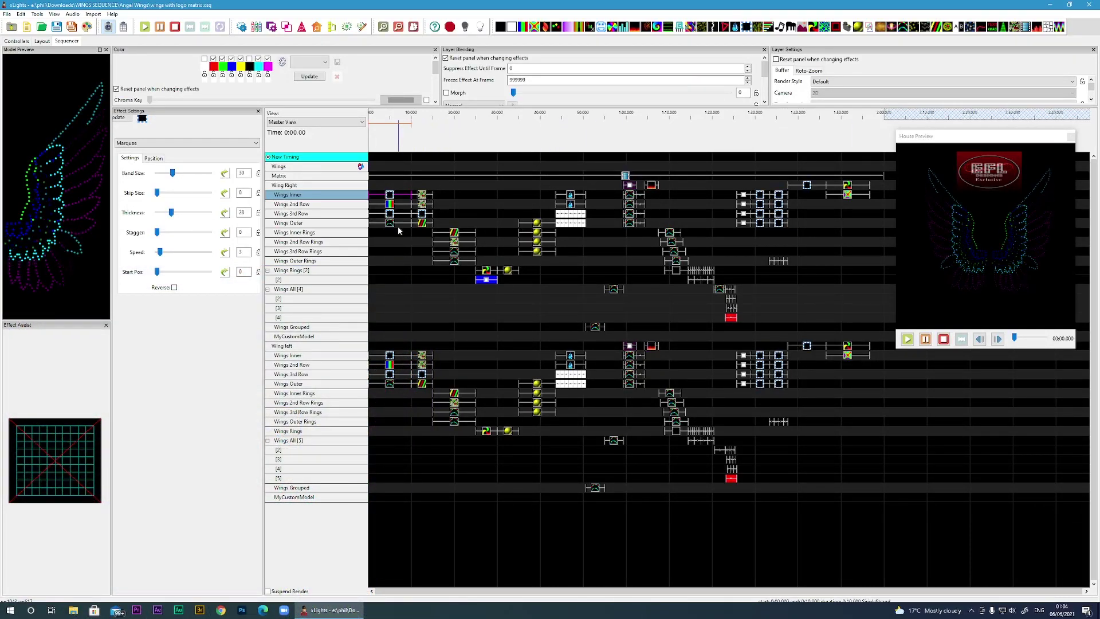
Step: Inspect the Twinkle on Wings Inner, Spirals on Wings Inner Rings, and Twinkle on Wings 2nd Row Rings
click(421, 196)
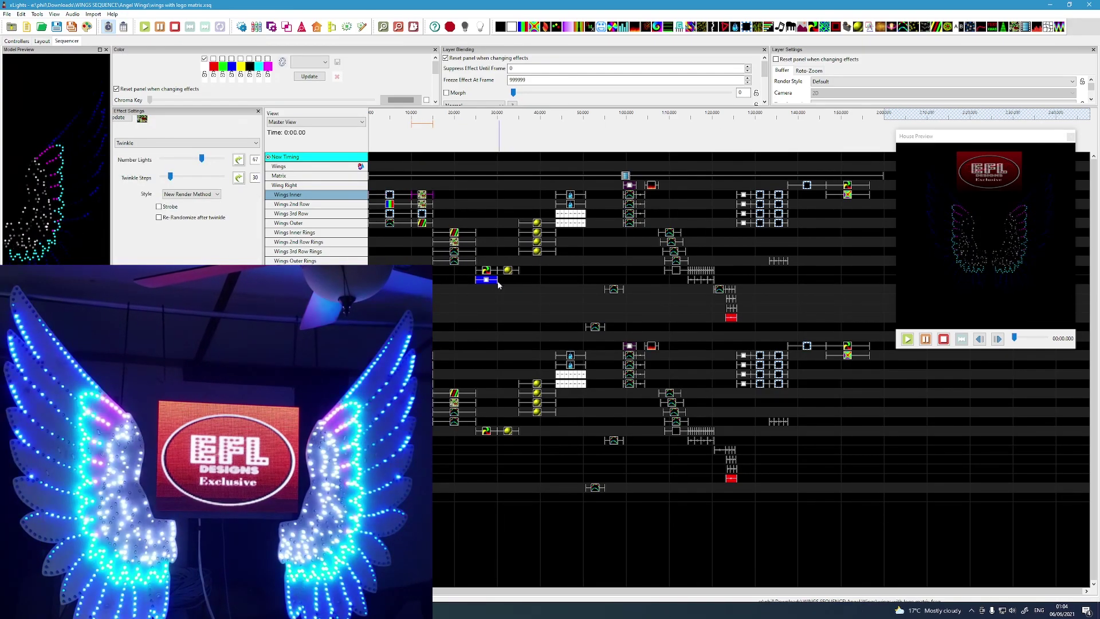
click(425, 198)
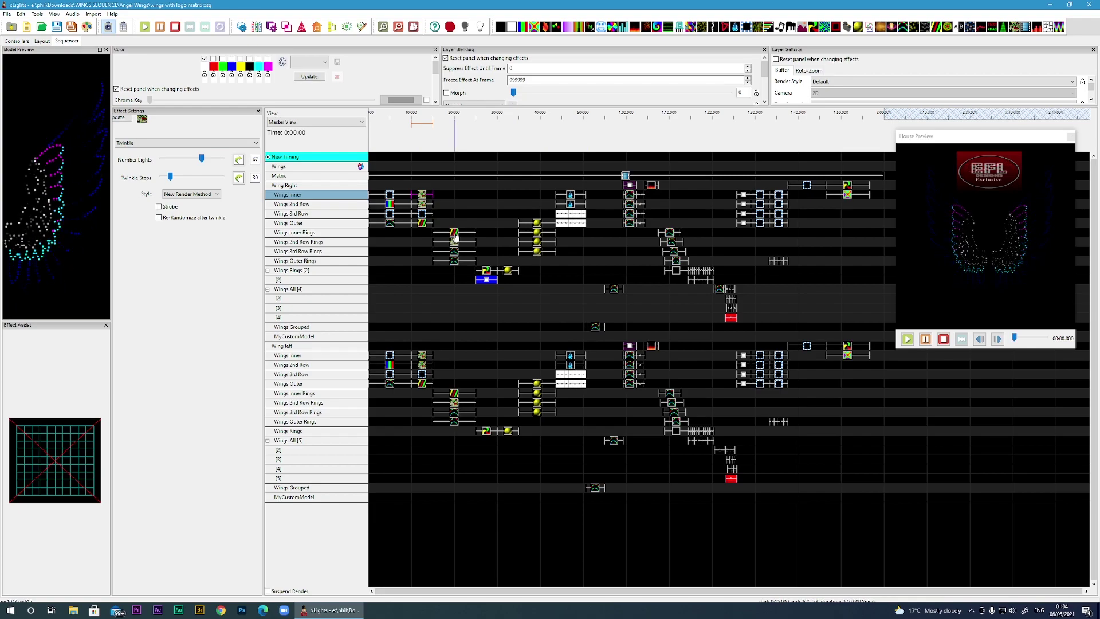
click(454, 233)
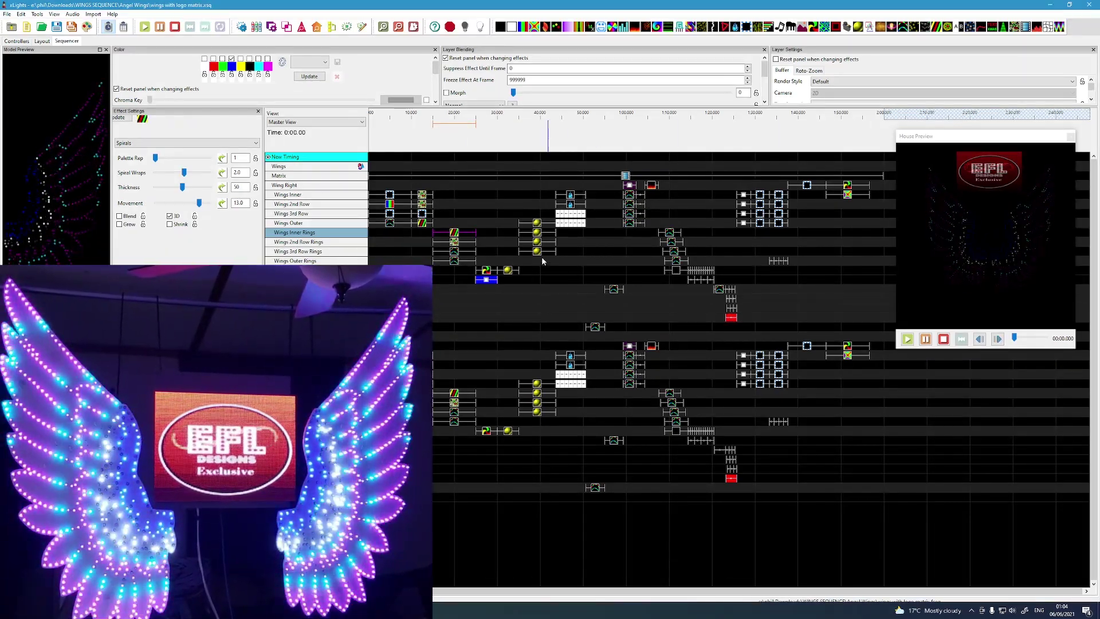
click(454, 243)
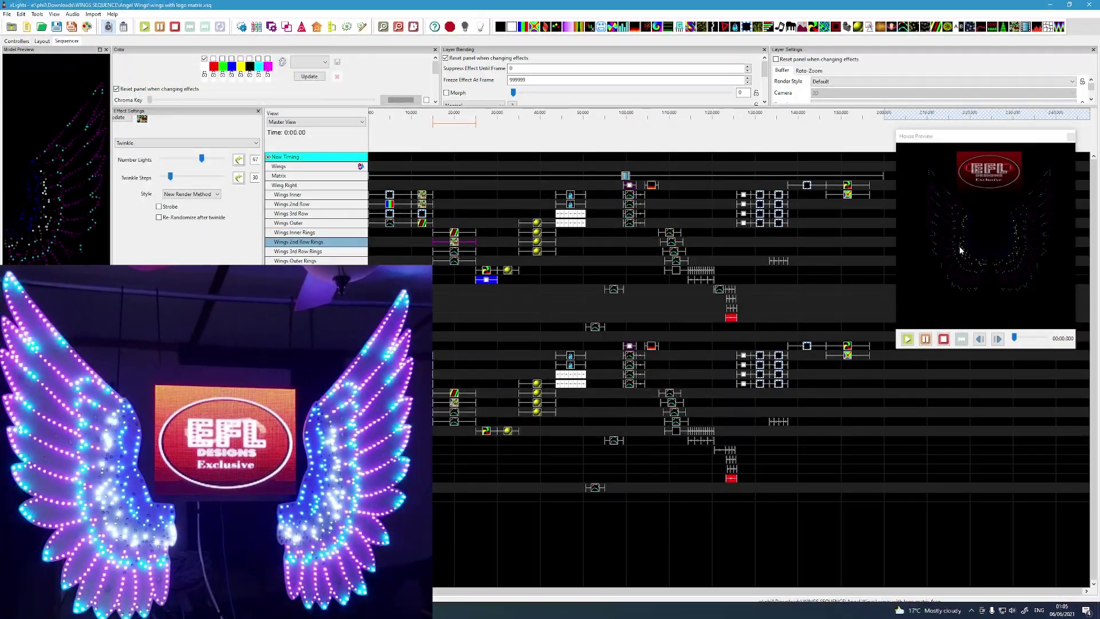
click(455, 233)
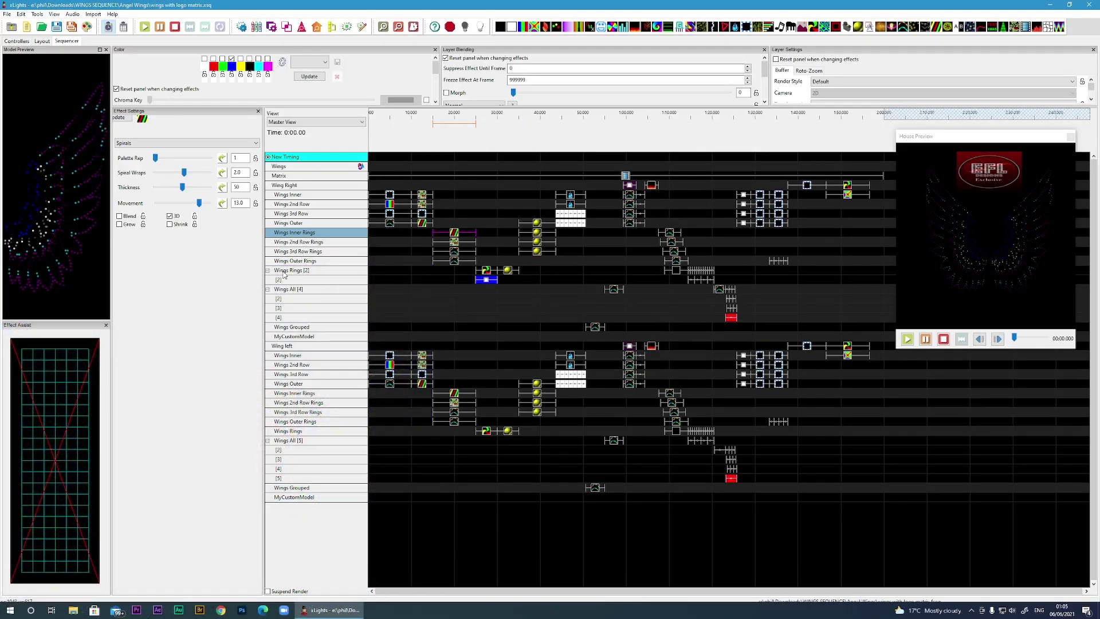
Step: Show the Pinwheel effect on Wings Rings, then the Shader effect on Wings Outer
click(487, 272)
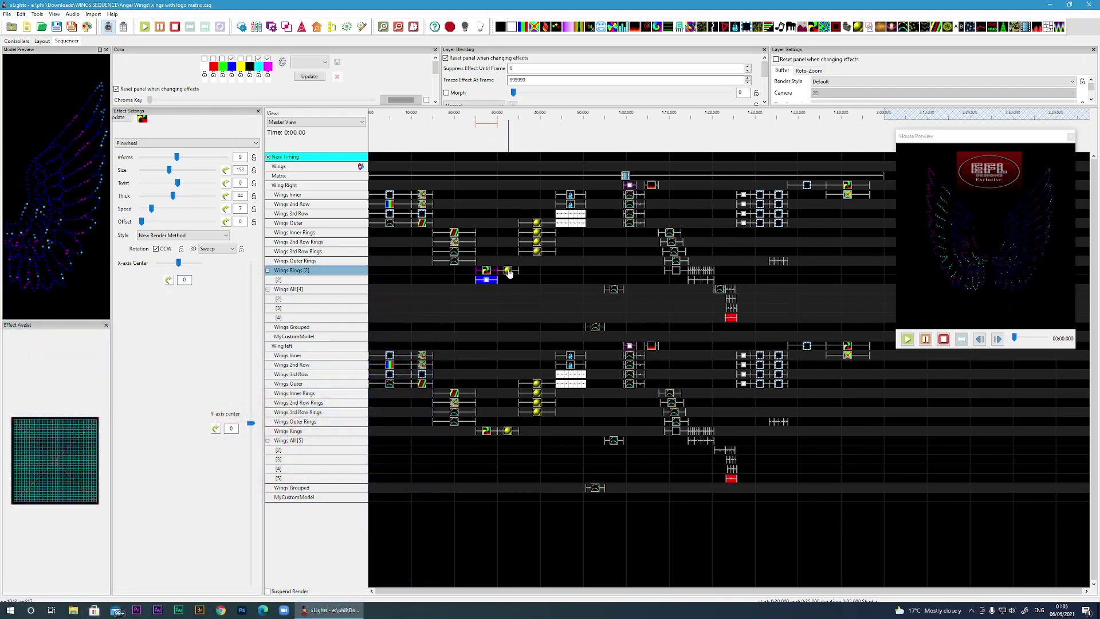
click(508, 271)
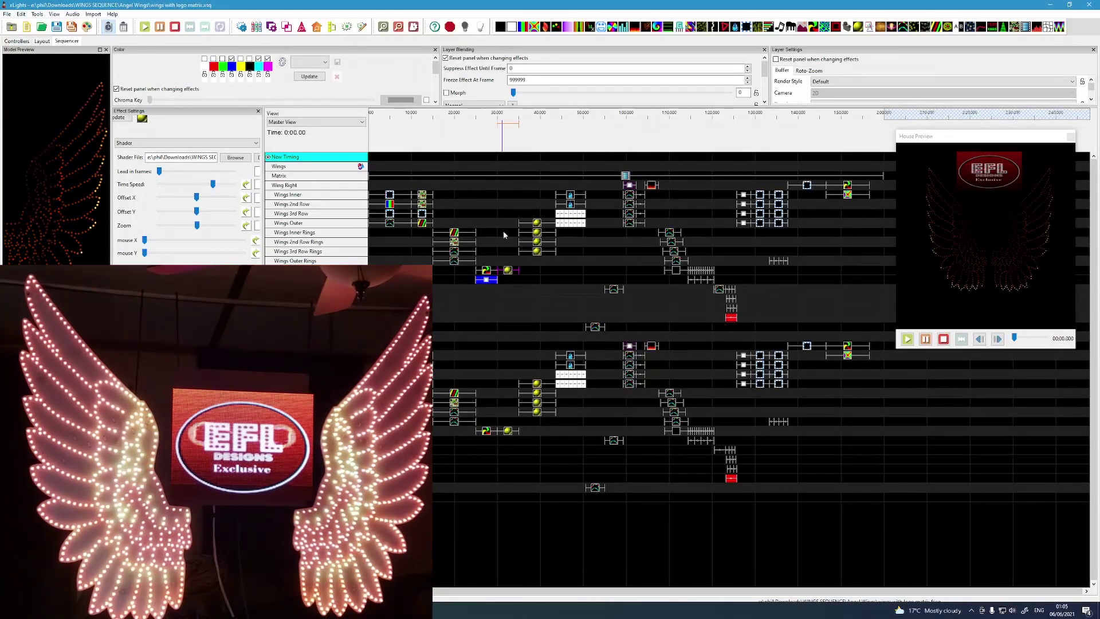
Step: Compare the Fire World shader files on Wings Outer, Wings Inner Rings and Wings 2nd Row Rings
click(538, 225)
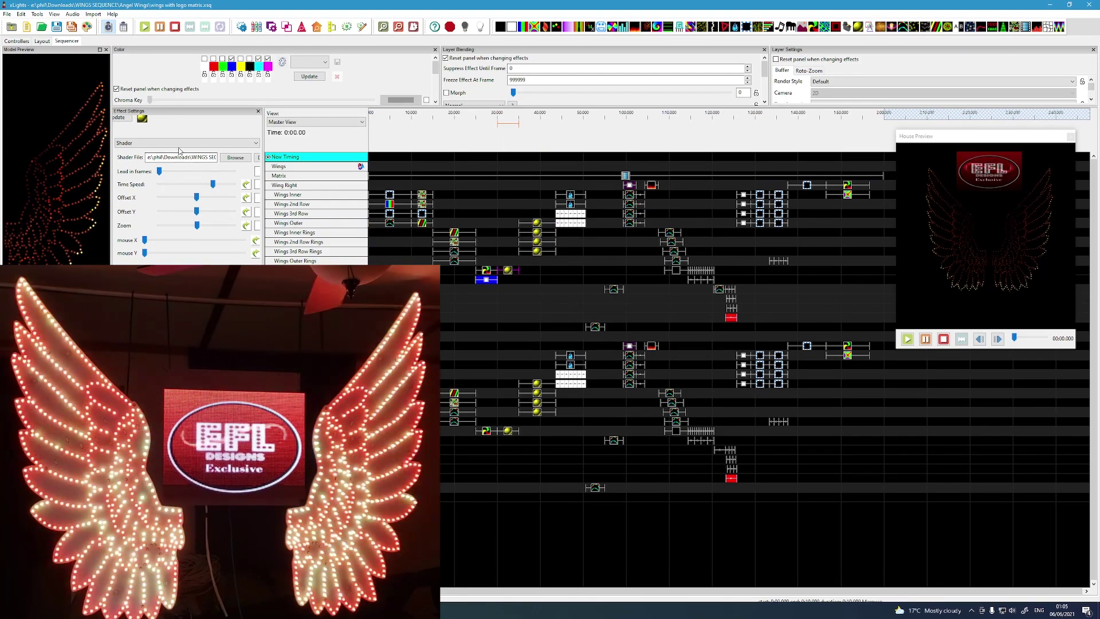
click(507, 270)
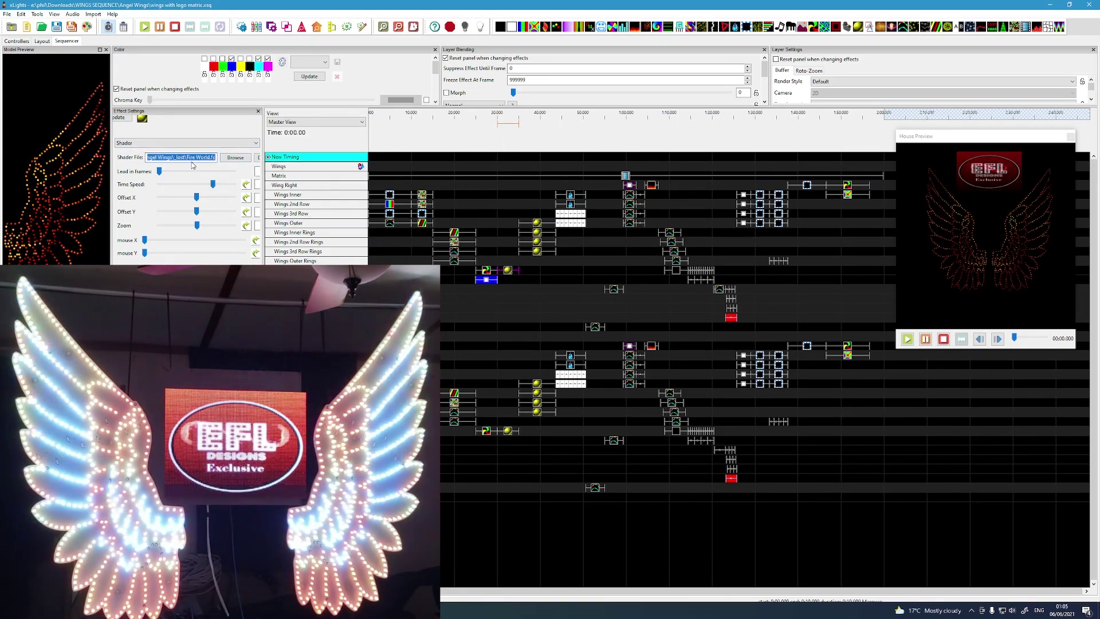
click(537, 223)
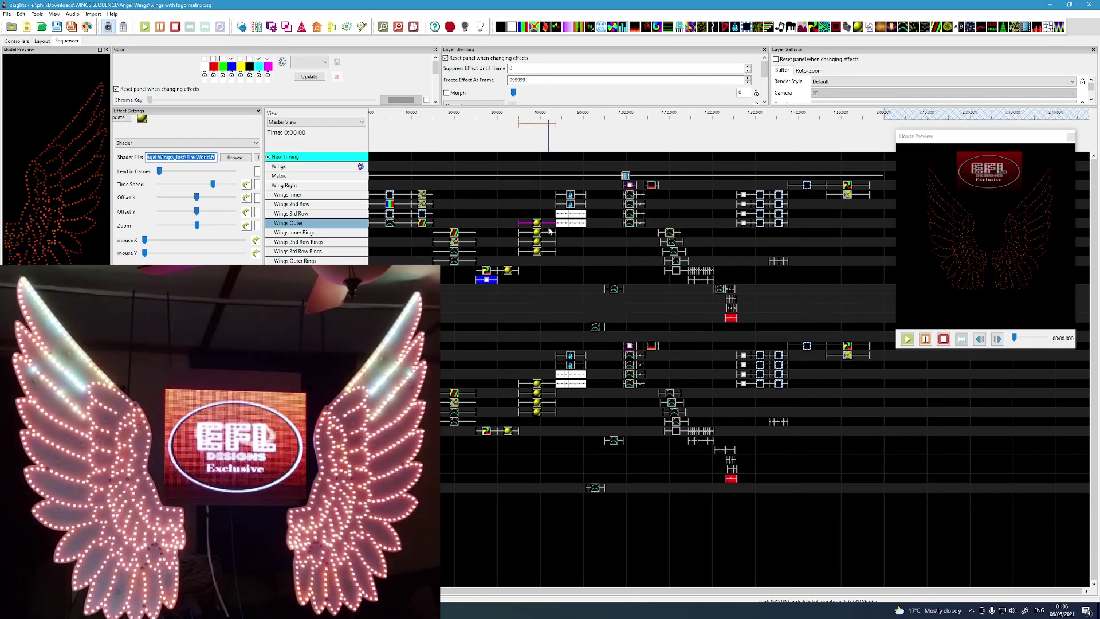
click(537, 233)
click(537, 242)
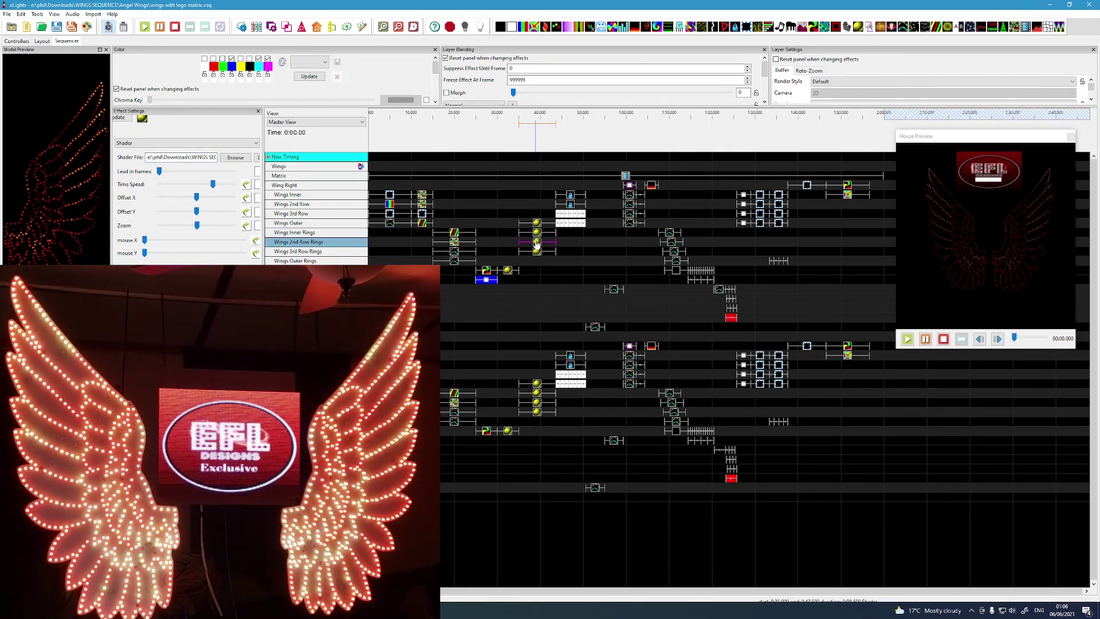
click(570, 198)
Step: Show the Liquid effect on Wings Inner, then the Single Strand chase on Wings Grouped
click(572, 198)
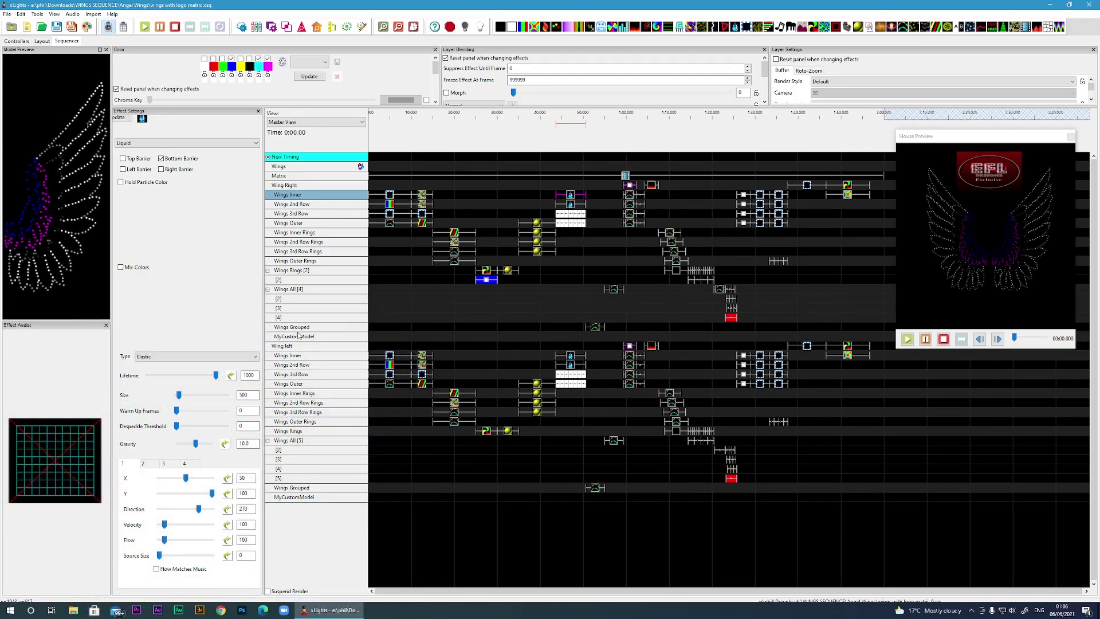
click(595, 327)
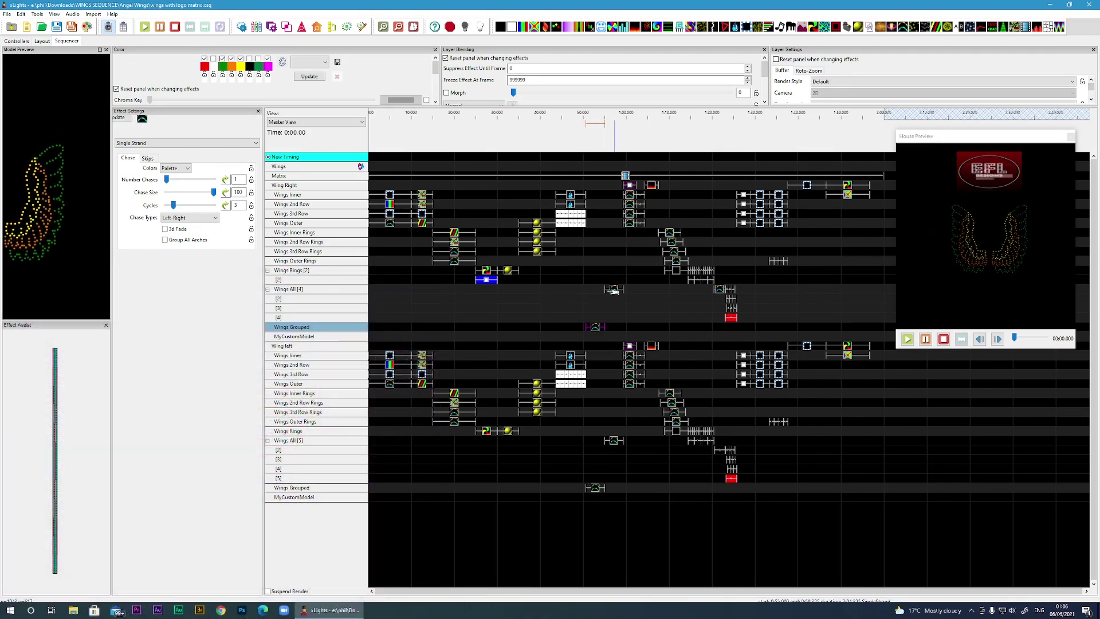
Step: Show the bouncing Single Strand chases on Wings All [4] and Wings Inner
click(614, 290)
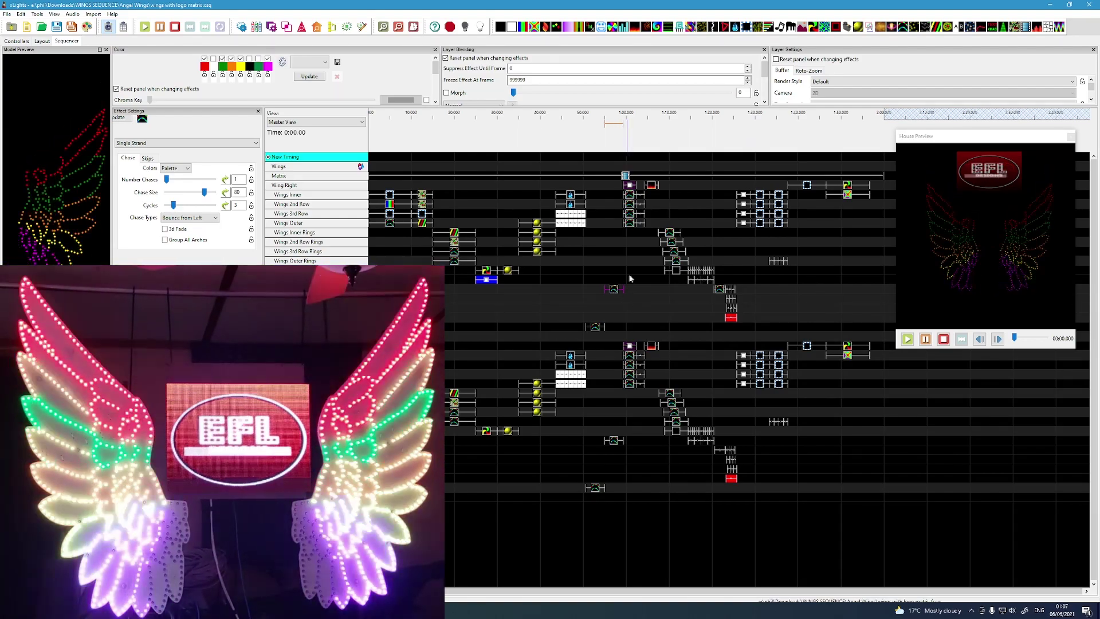
click(629, 196)
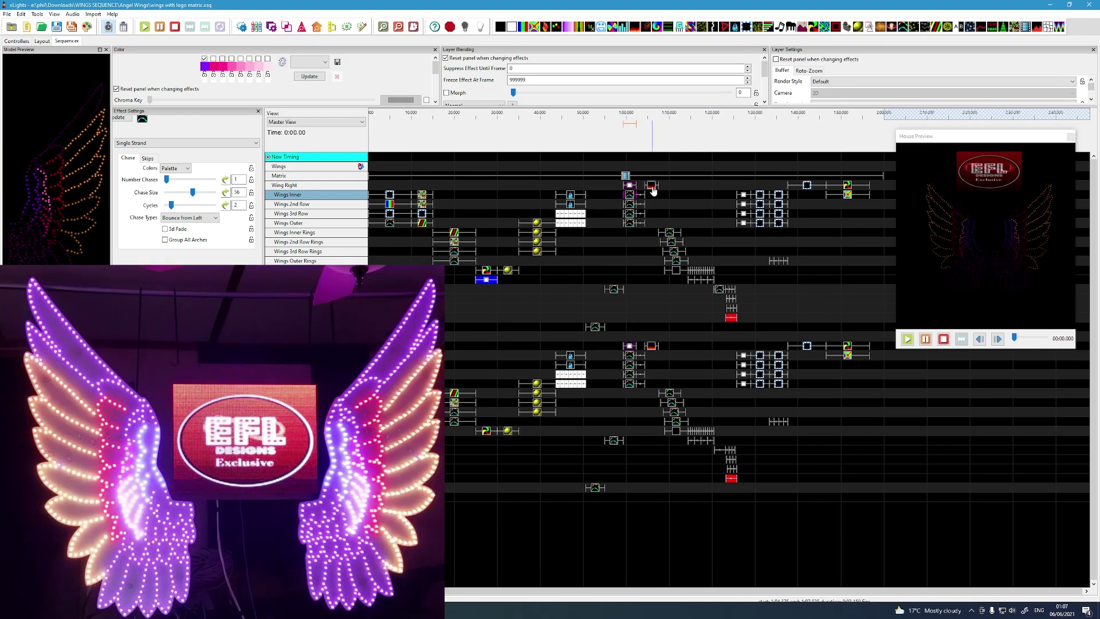
Step: Inspect the Fire, ring-row chases and Off effects, ending on the Wings All [4] Single Strand chase
click(652, 187)
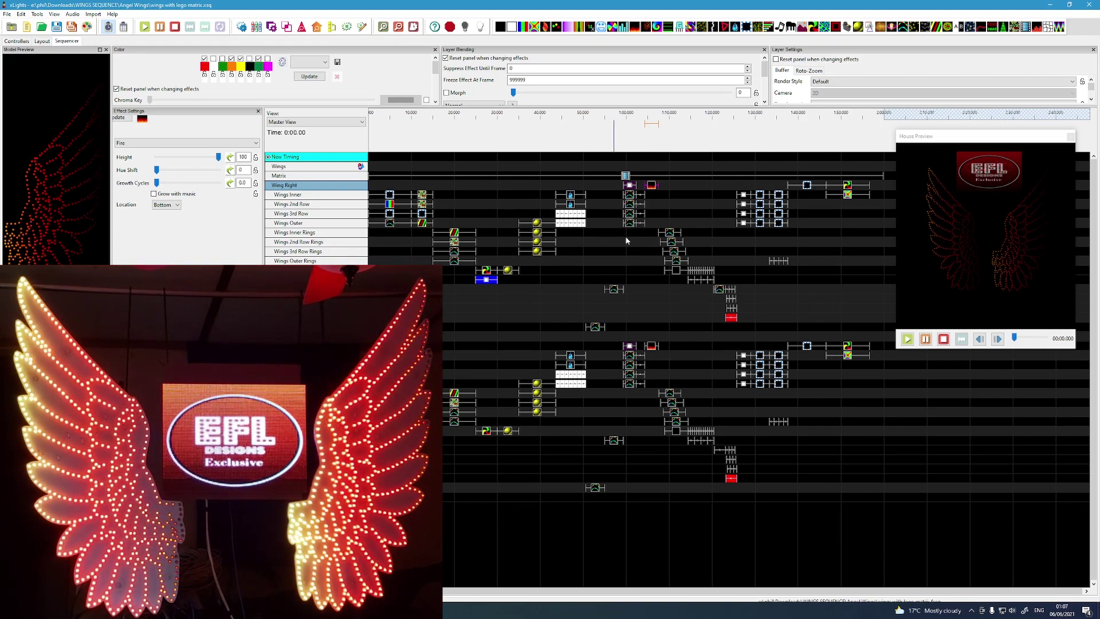
click(670, 235)
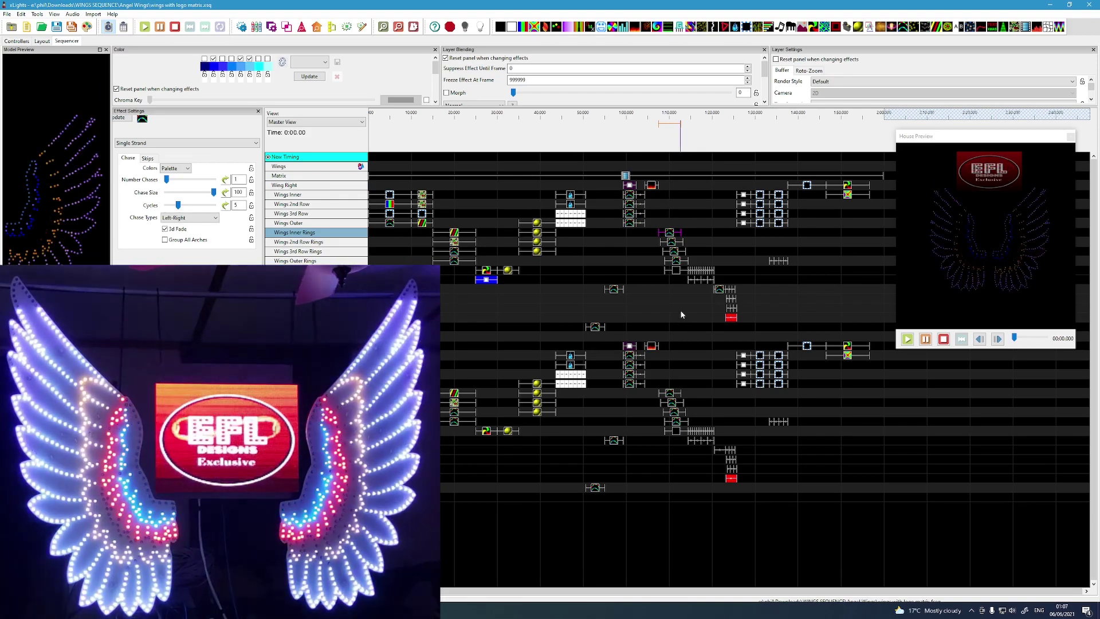
click(675, 271)
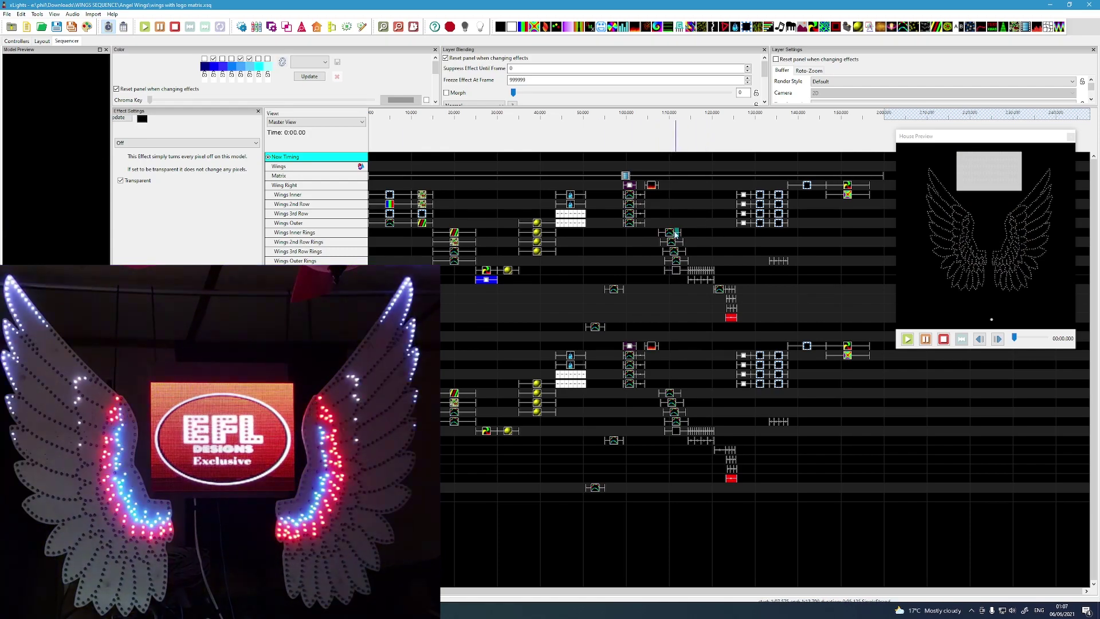
click(669, 235)
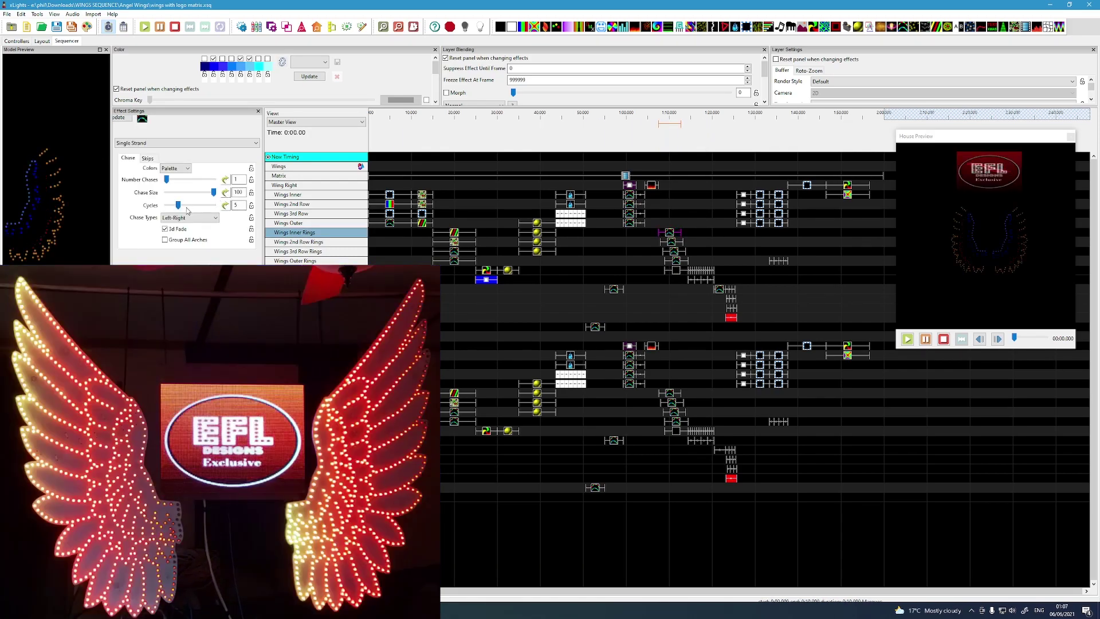
click(671, 244)
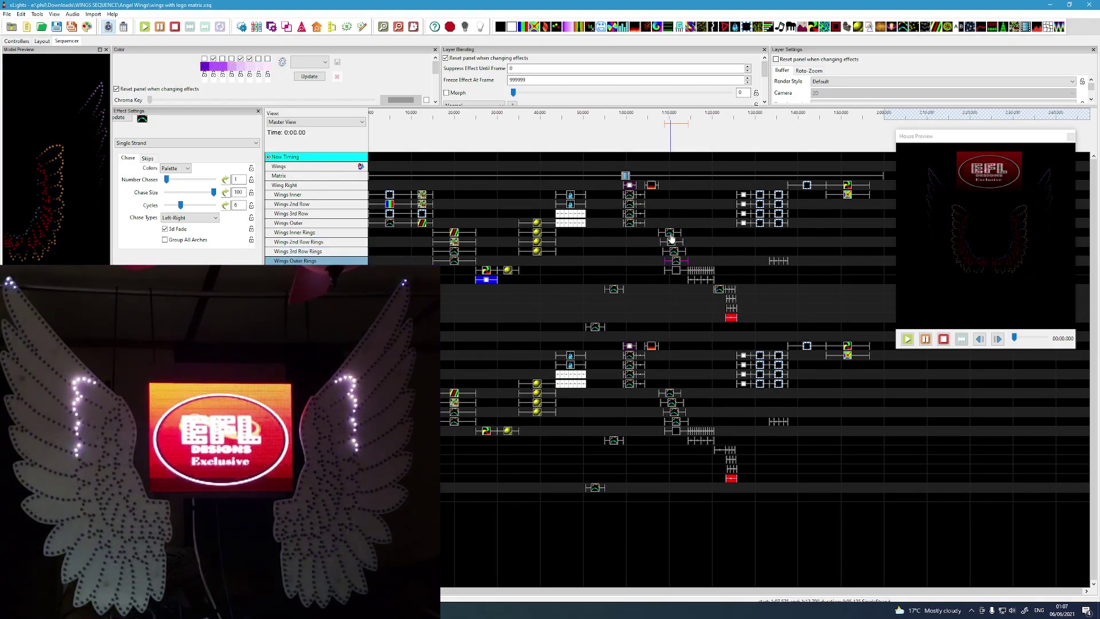
click(675, 271)
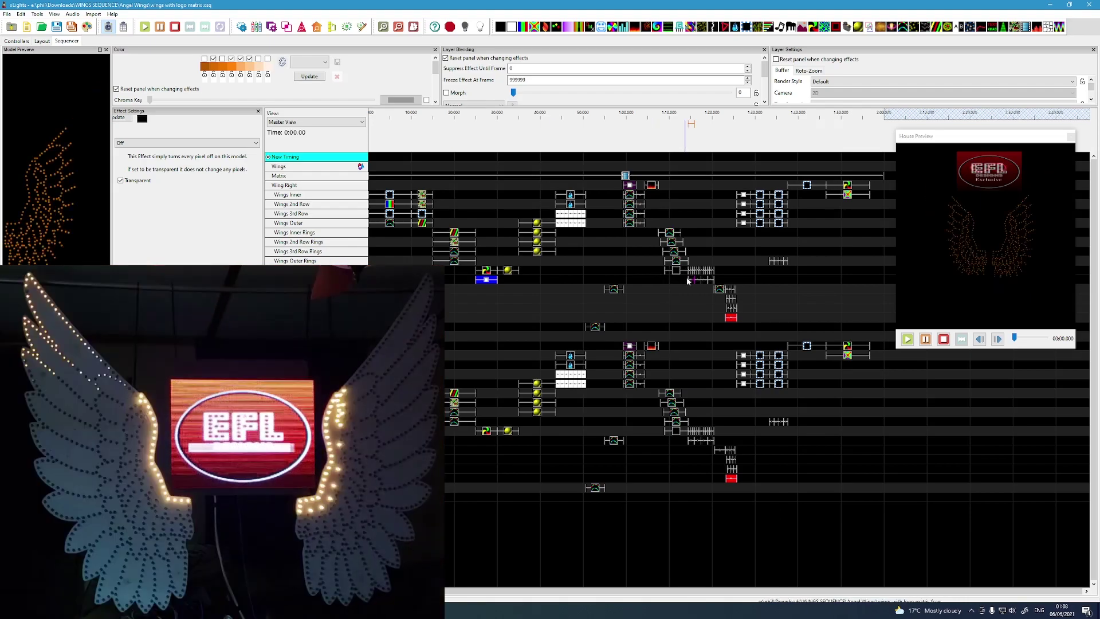
click(719, 290)
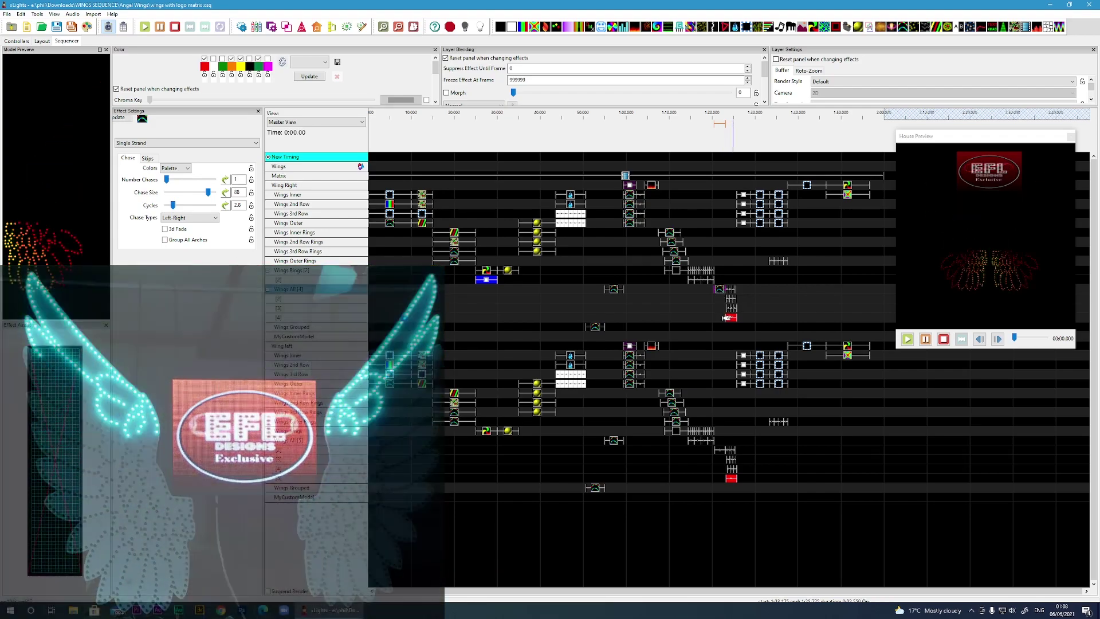
Step: Show the red On effect on Wings All [4], then Wings Inner's shimmering On effect
click(725, 318)
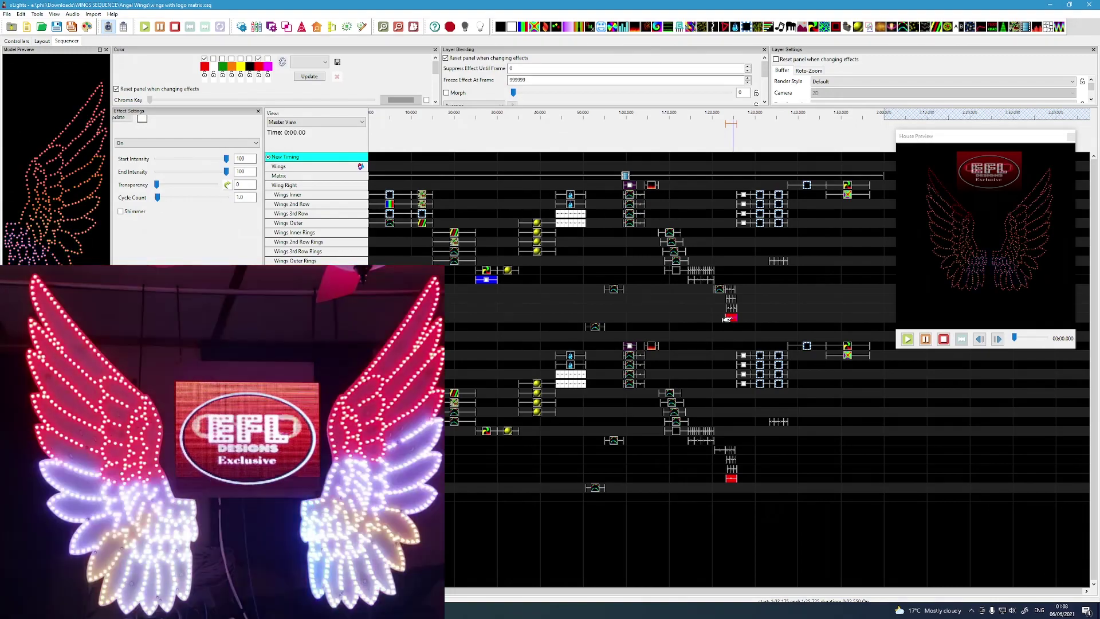
click(746, 196)
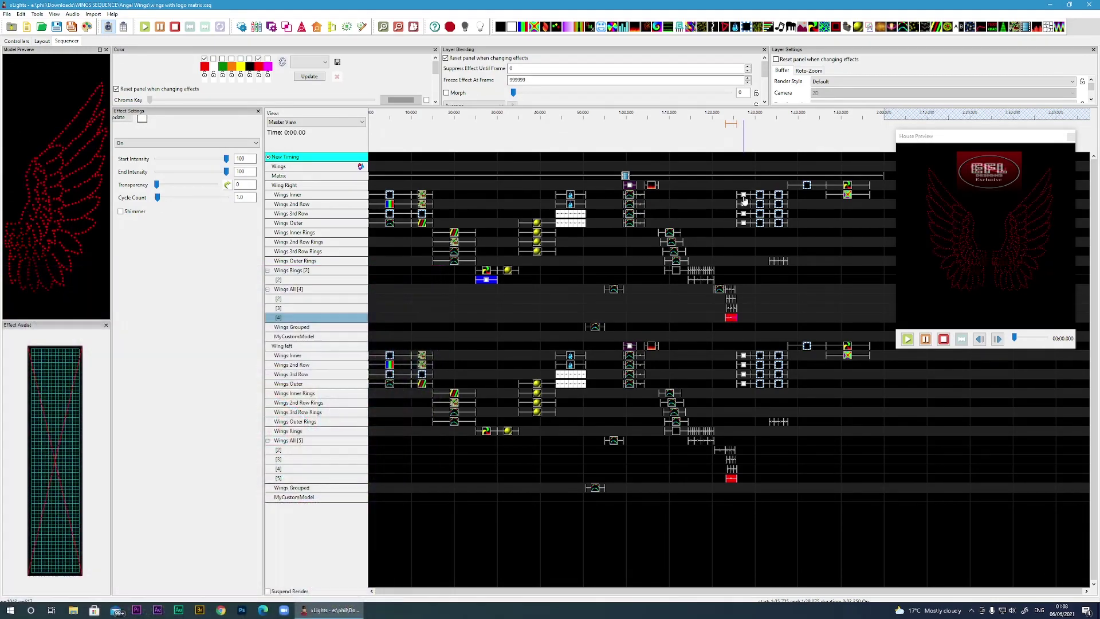
click(744, 196)
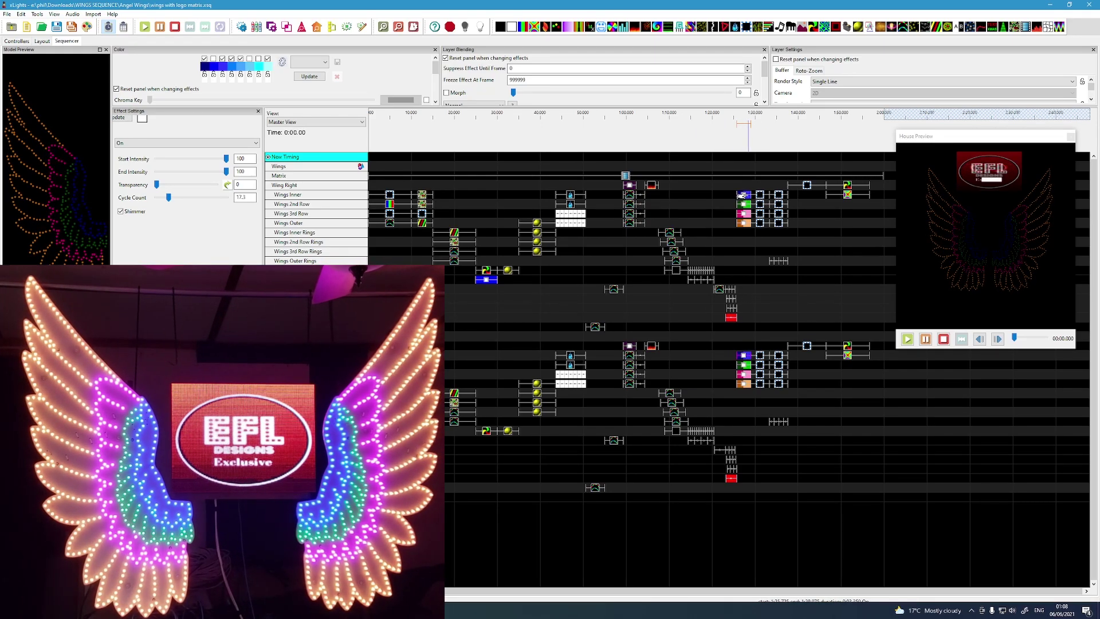
click(309, 194)
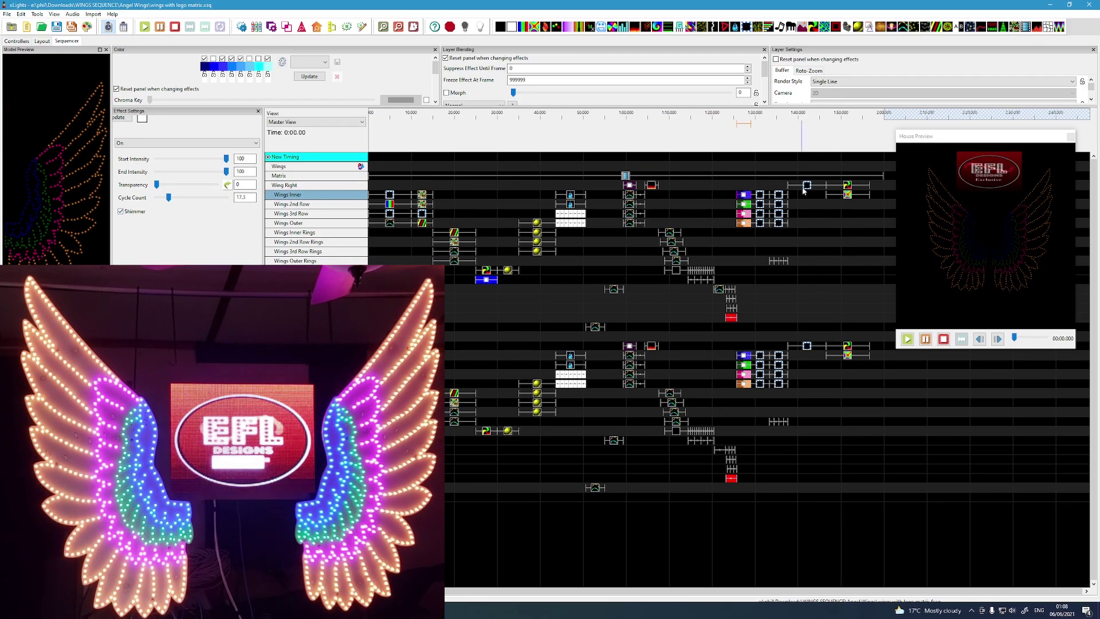
Step: Preview the Wings Inner and Wings 3rd Row Marquee effects, then show the Wing Right effect near 1:34
click(760, 195)
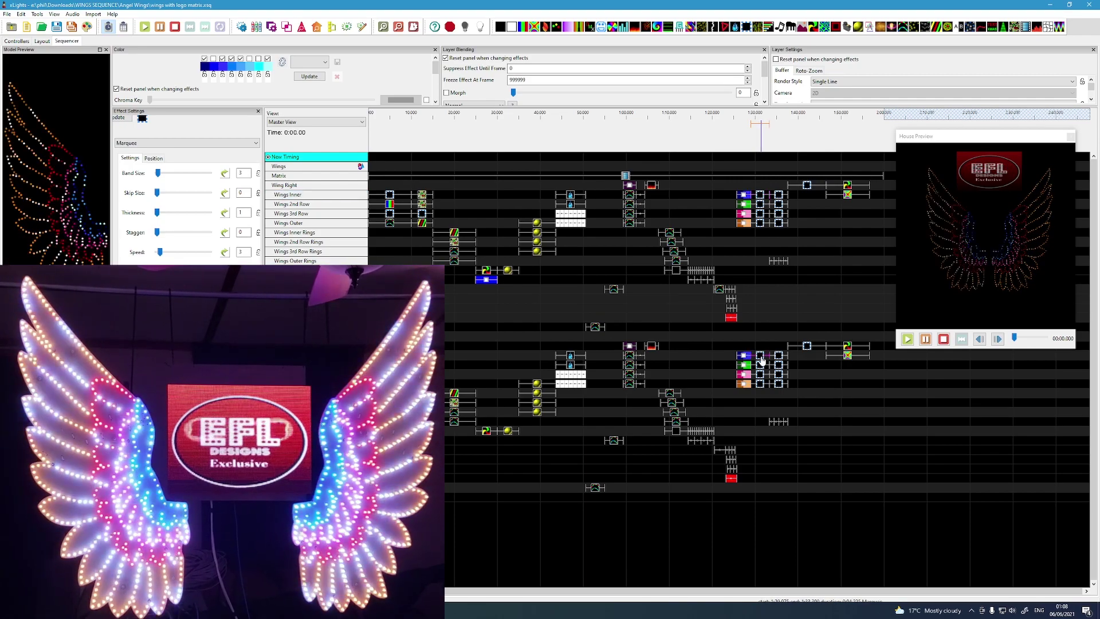
click(908, 277)
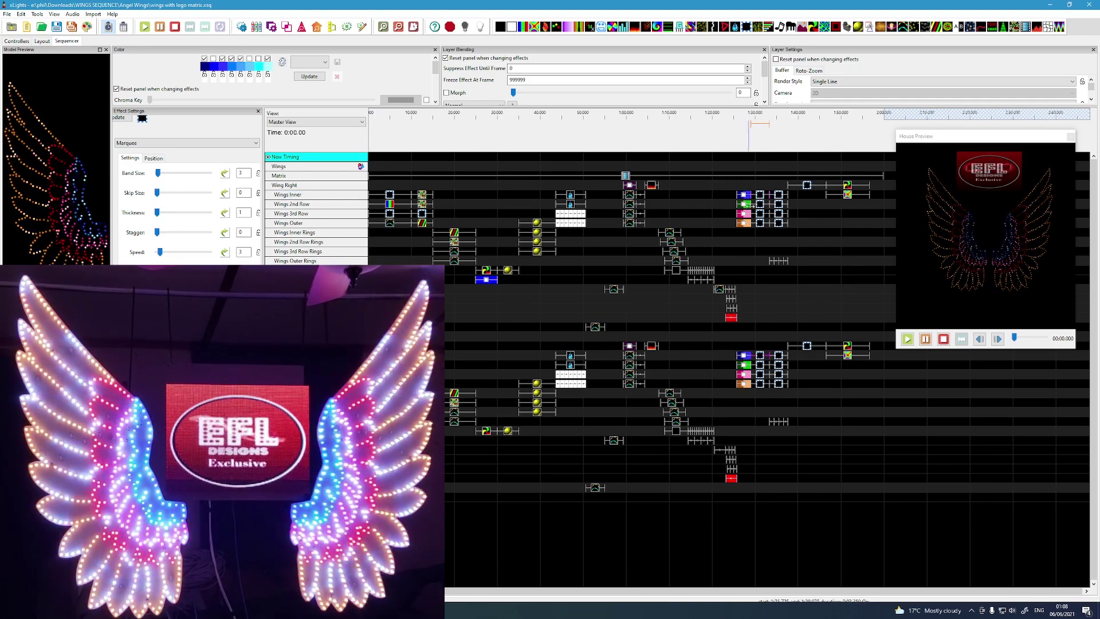
click(762, 212)
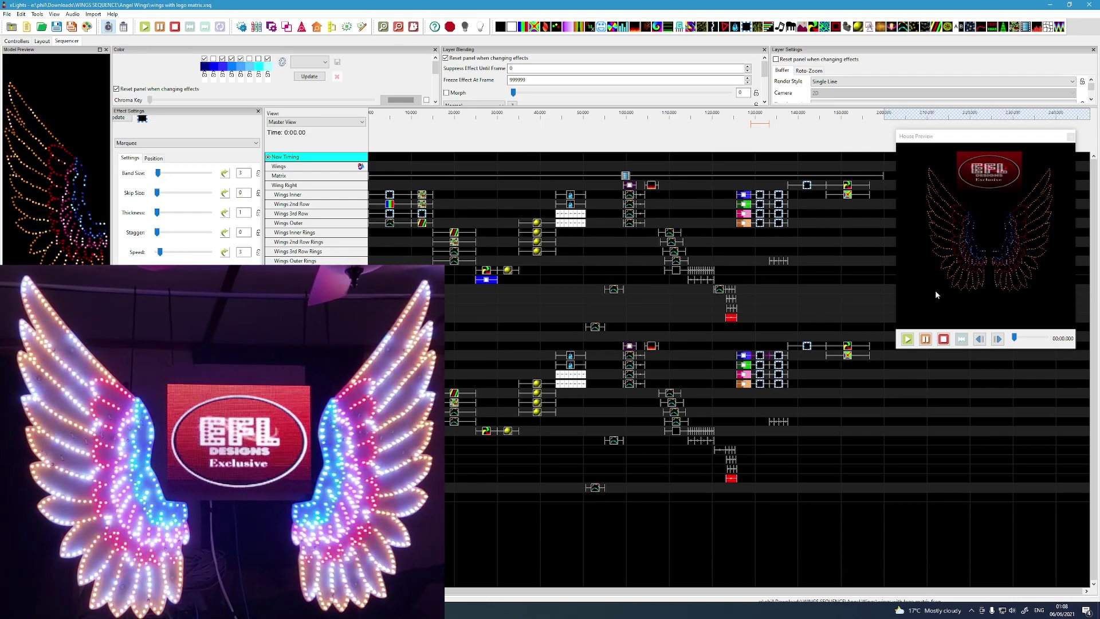
click(779, 195)
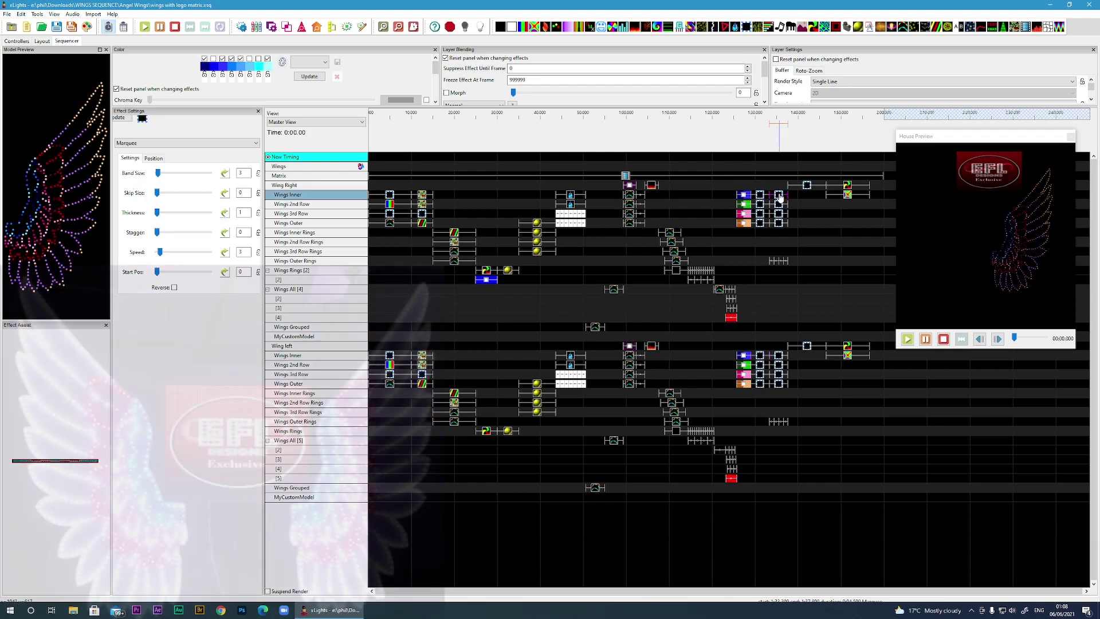
click(779, 355)
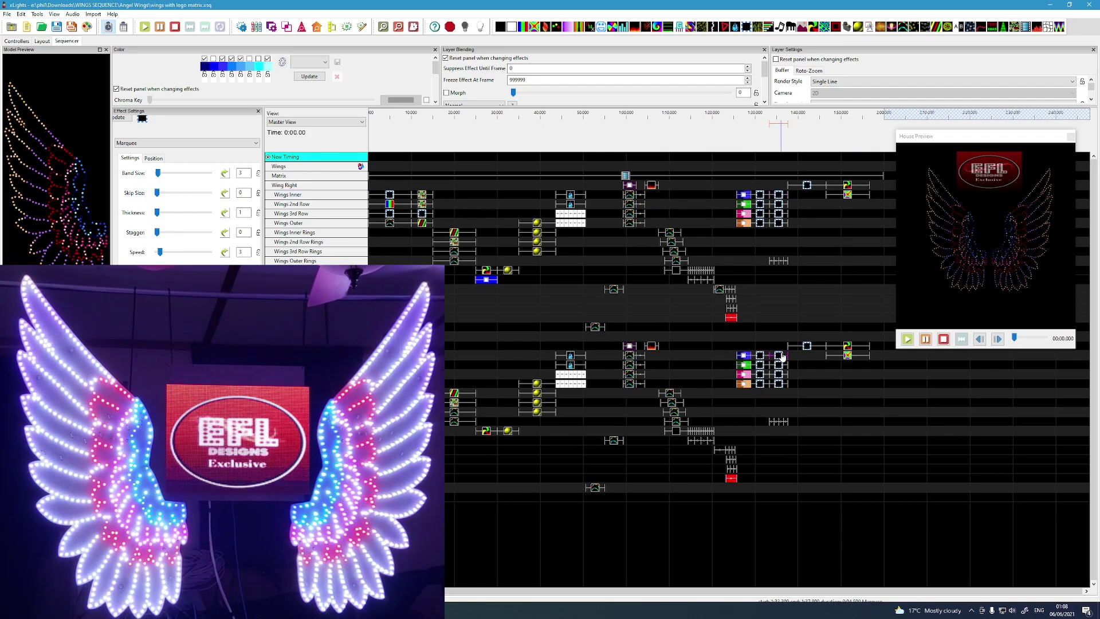
click(779, 195)
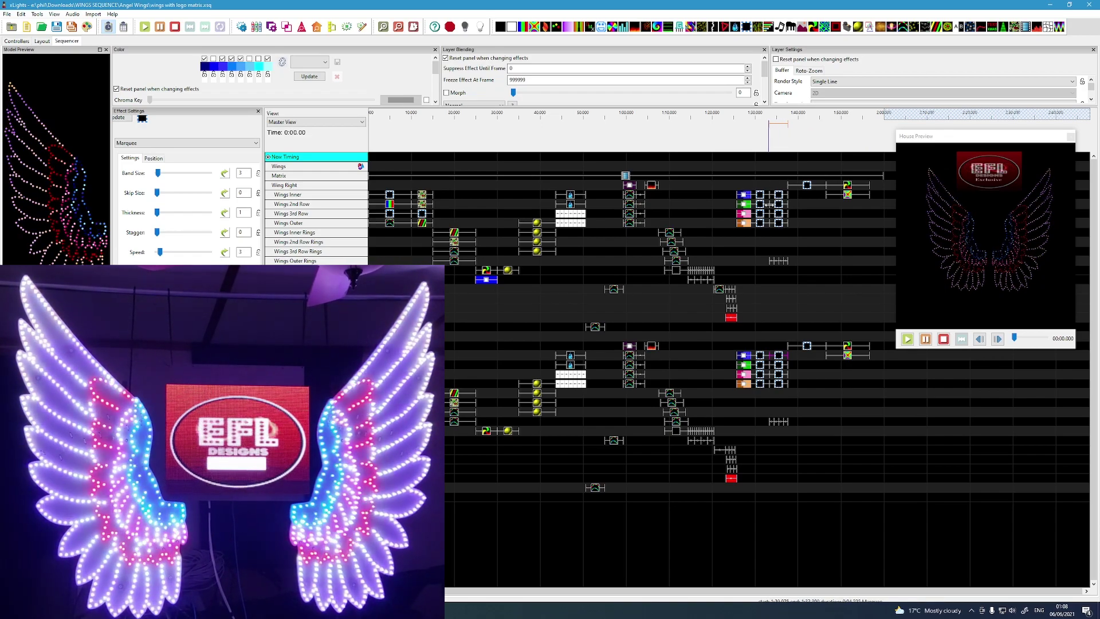
click(773, 262)
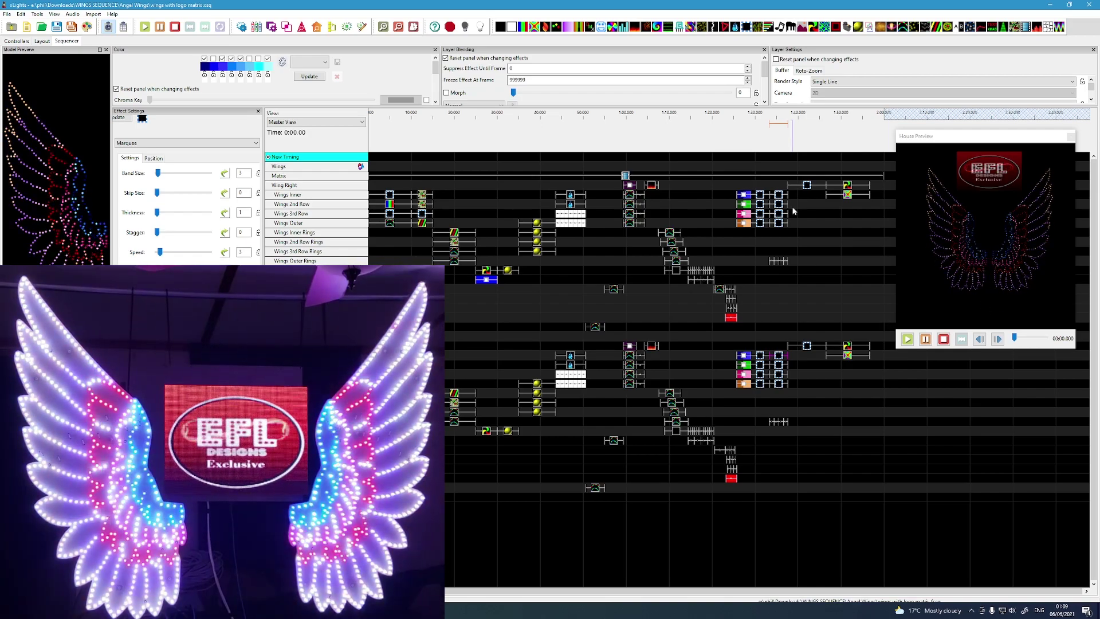
Step: Select the Wing Right and Wing left Marquee effects and set their render style to Default
click(807, 185)
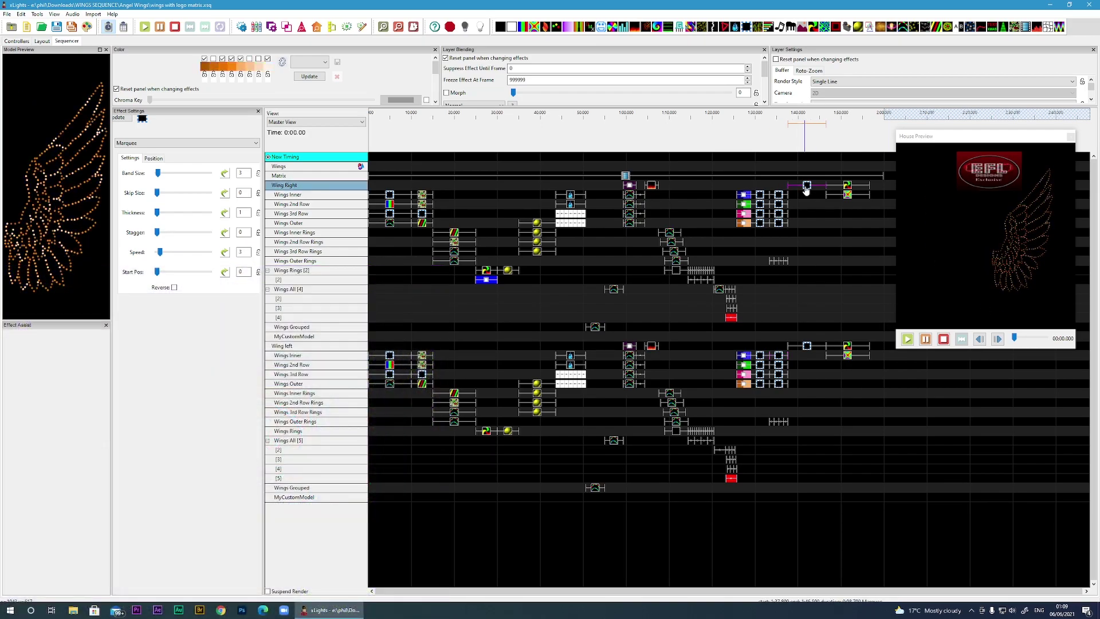
click(806, 348)
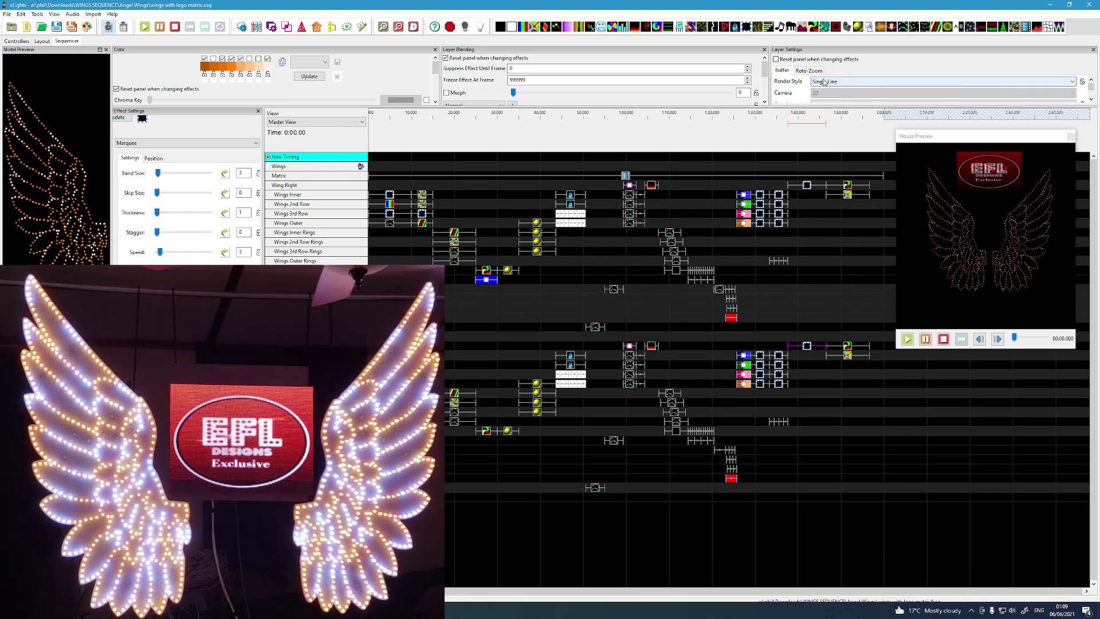
click(825, 82)
click(826, 91)
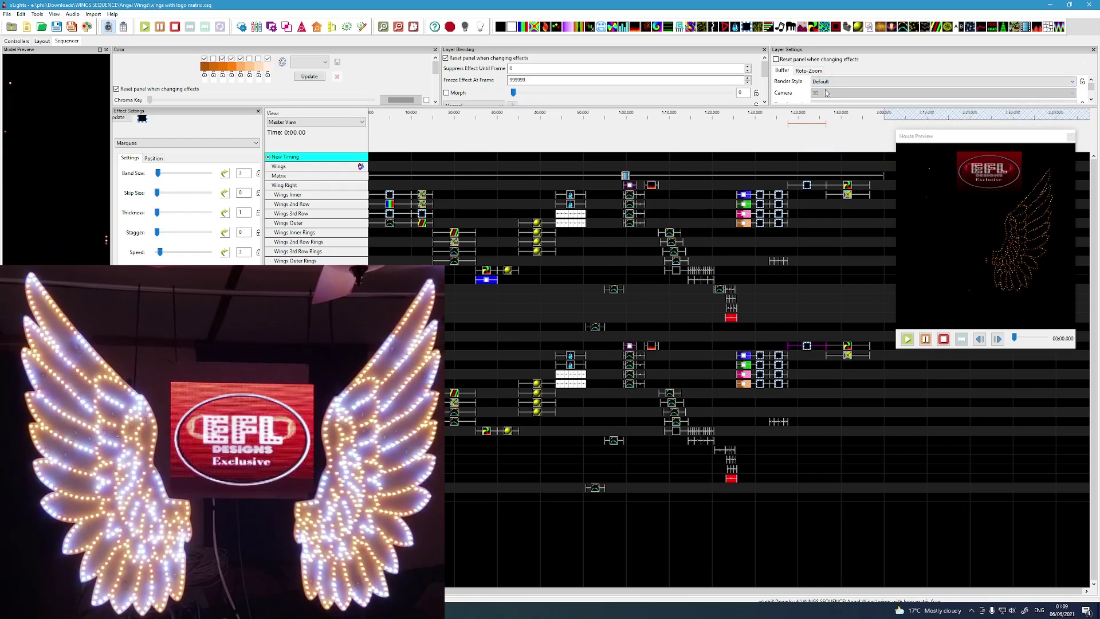
Step: Try the Per Preview render style on the Wing Right Marquee, then return it to Single Line and replay
click(807, 187)
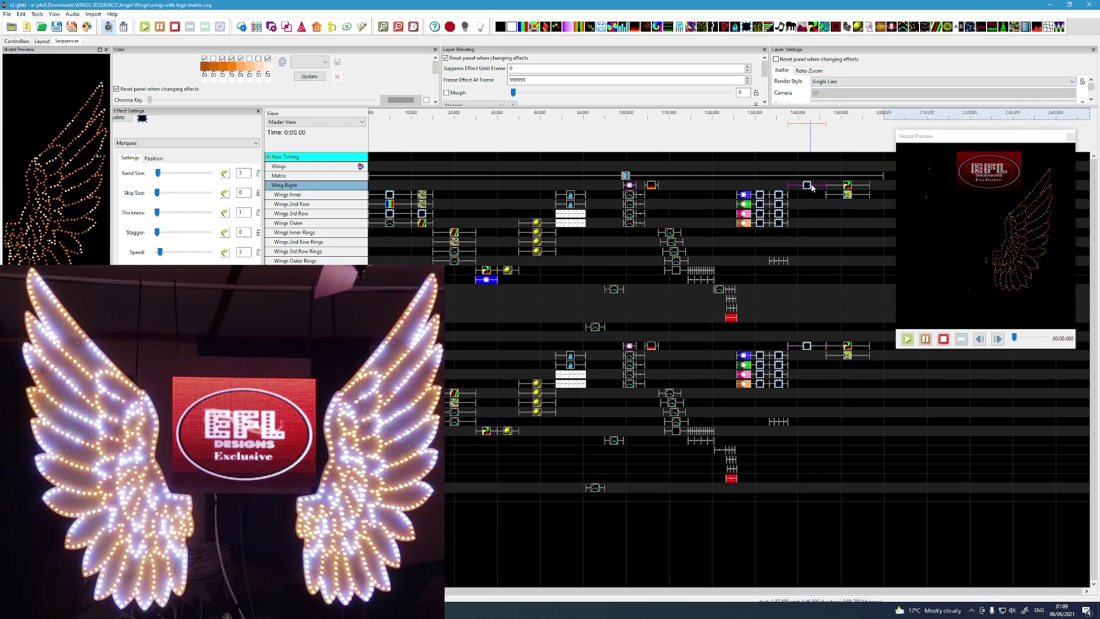
click(809, 351)
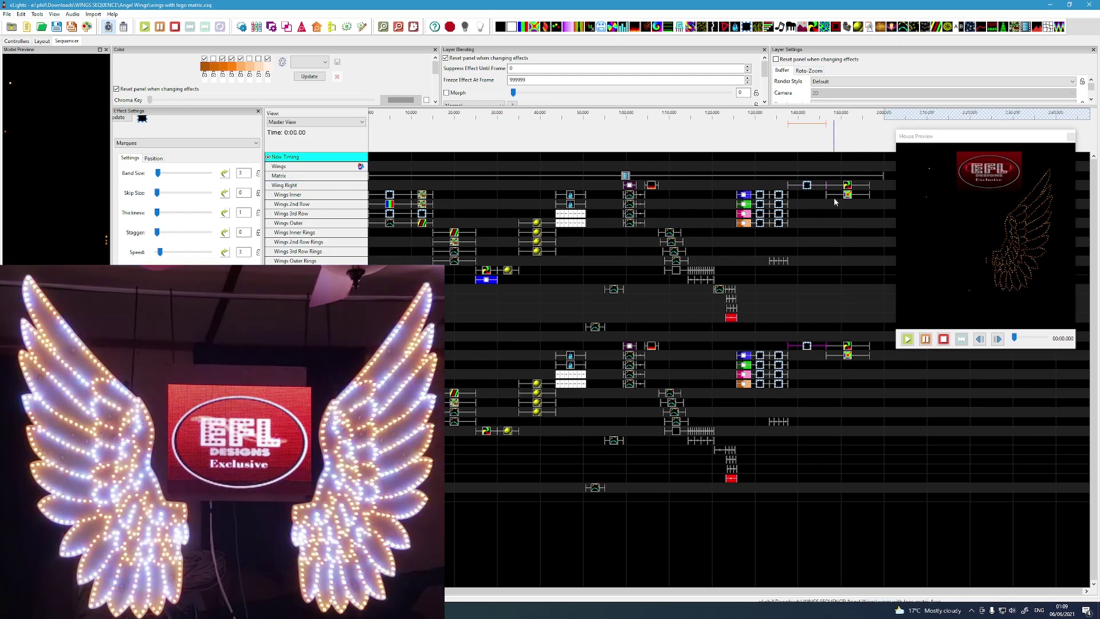
click(825, 82)
click(825, 97)
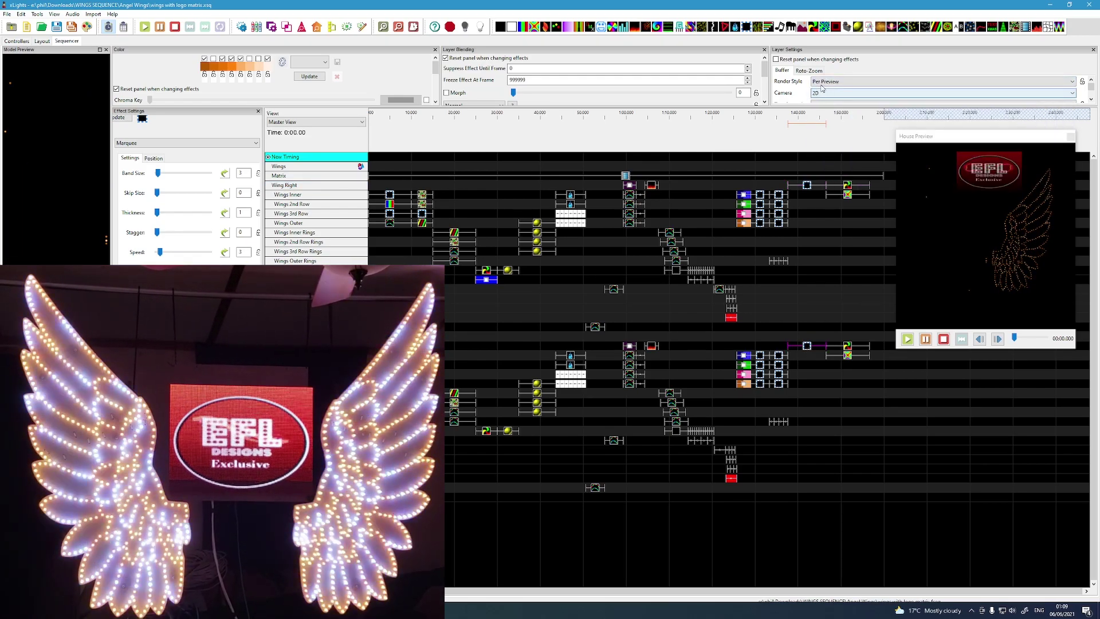
click(825, 82)
click(823, 103)
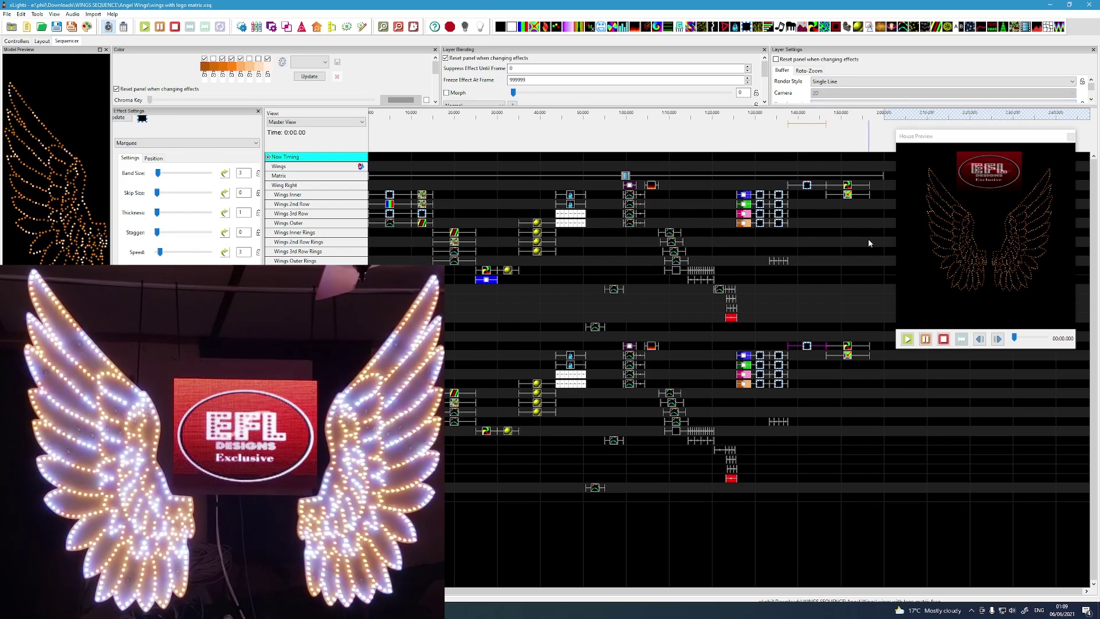
click(810, 191)
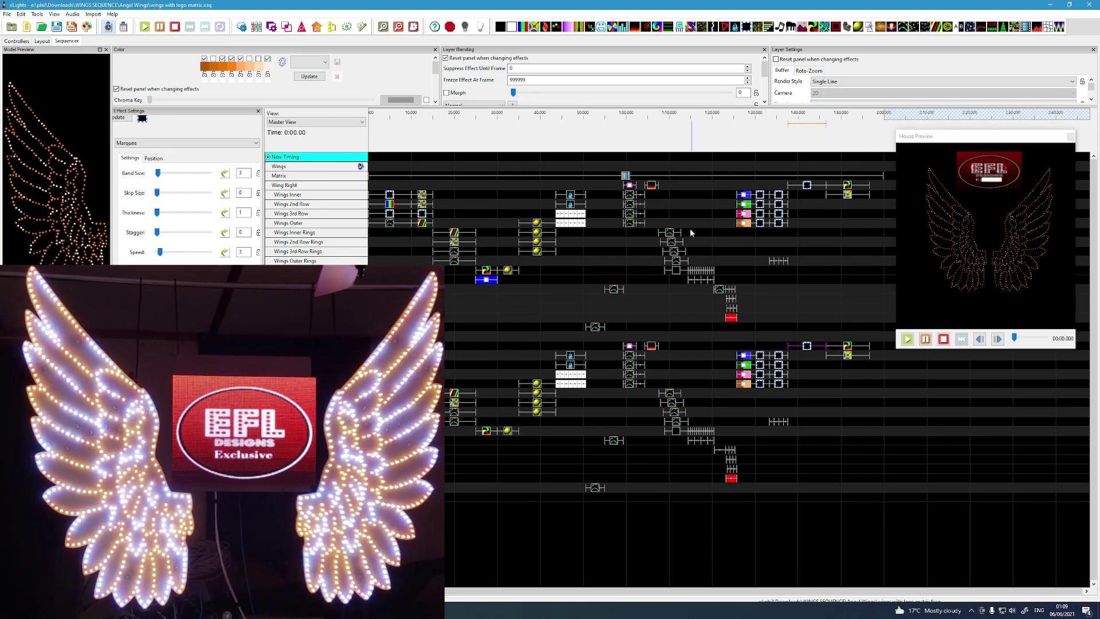
click(651, 286)
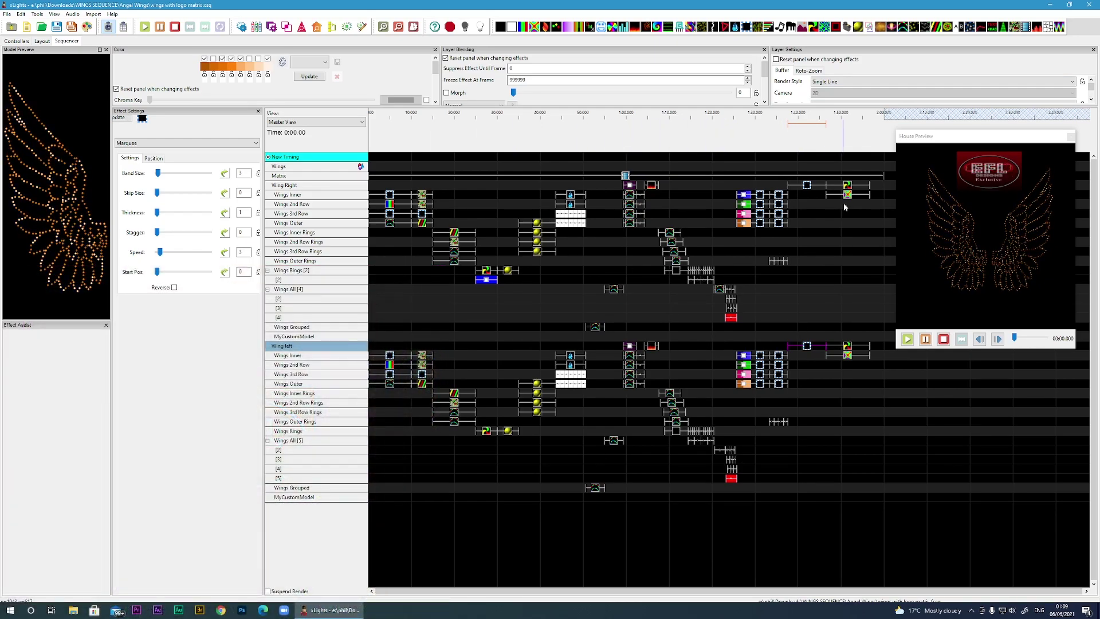
Step: Compare the Wing Right and Wing left Pinwheel effects, ending on Wing Right's 3-arm, size-400 settings
click(847, 186)
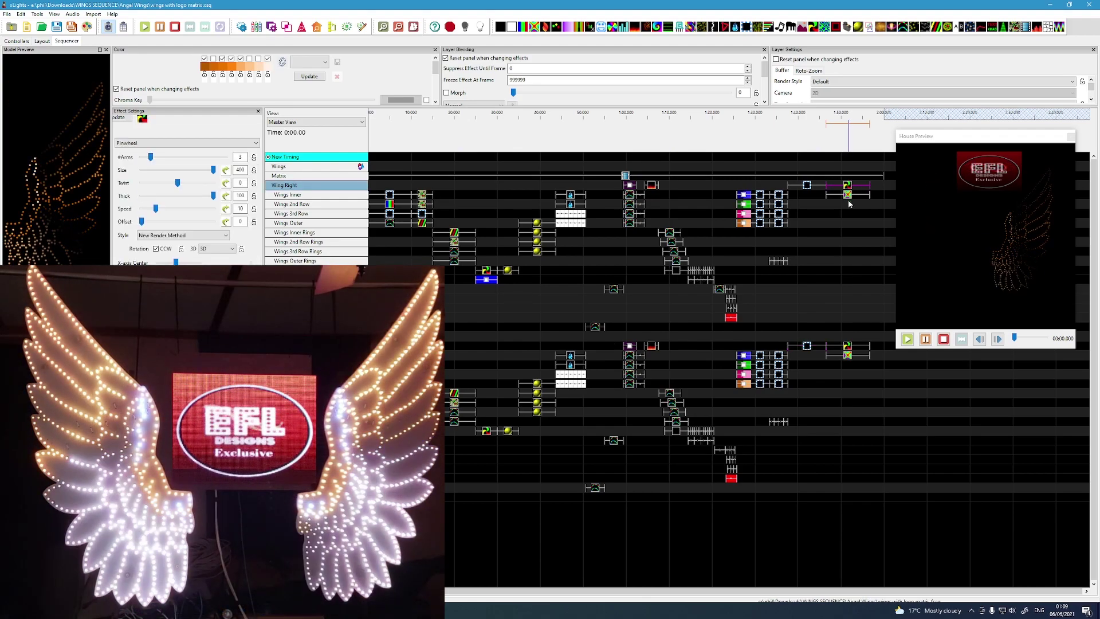
click(847, 346)
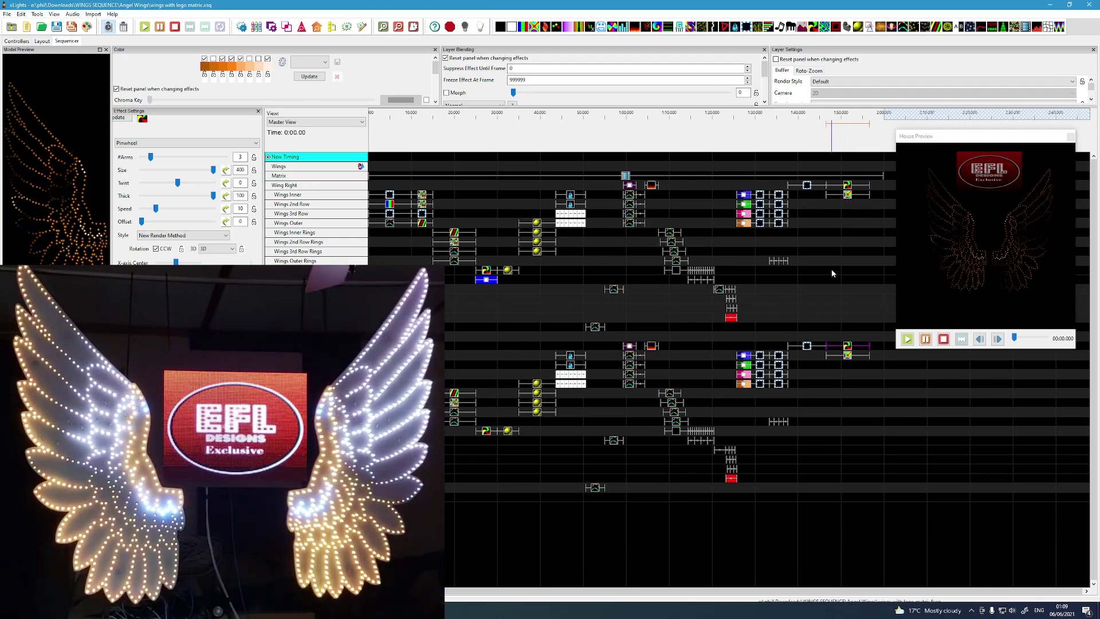
click(847, 189)
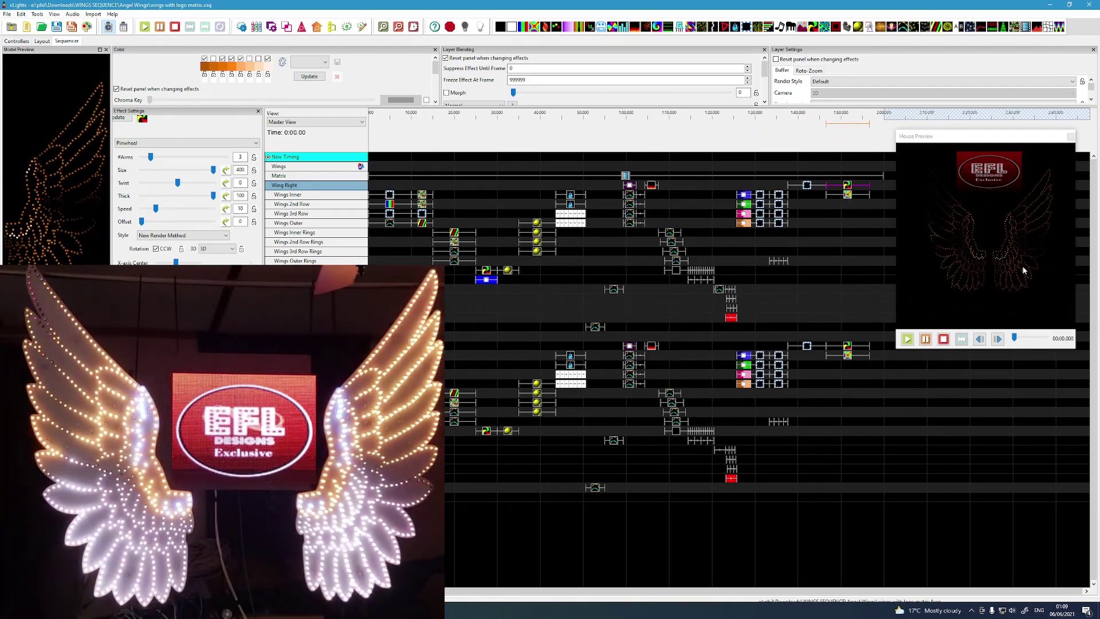